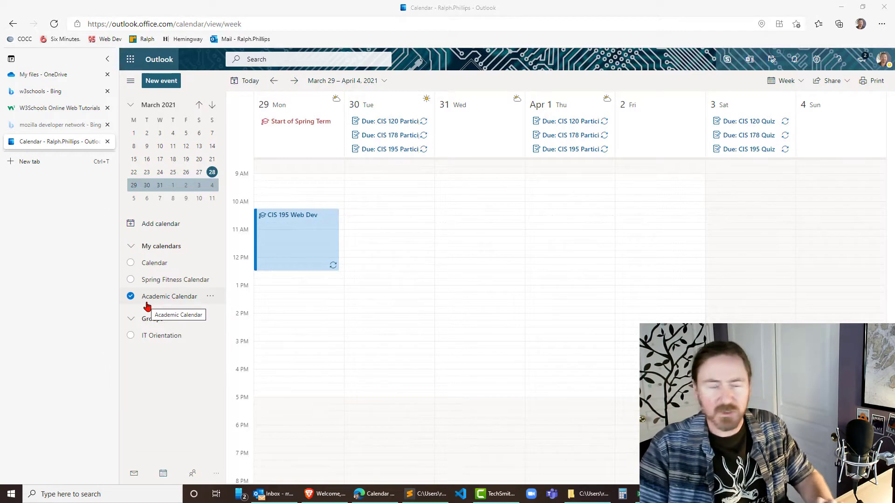
- Create a blank calendar named 8x8x8 under My calendars and close the calendar-adding dialog
{"action": "left_click", "coordinate": [153, 225]}
{"action": "left_click", "coordinate": [255, 176]}
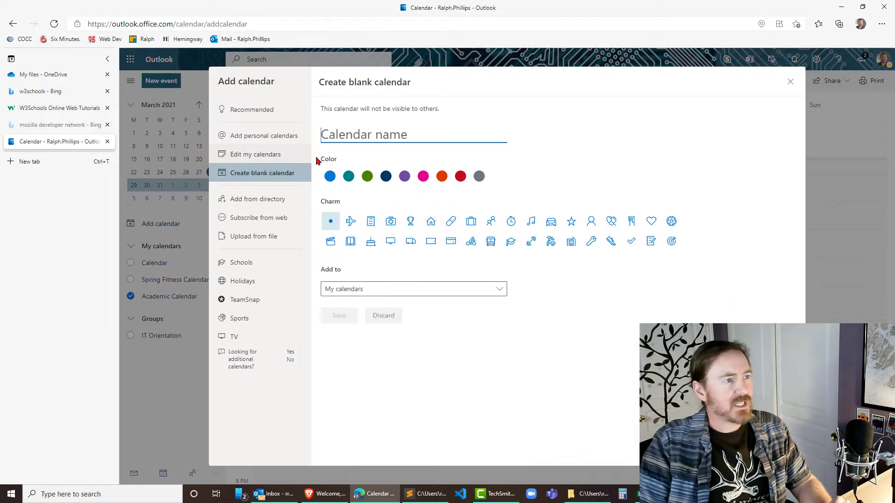
{"action": "type", "text": "87"}
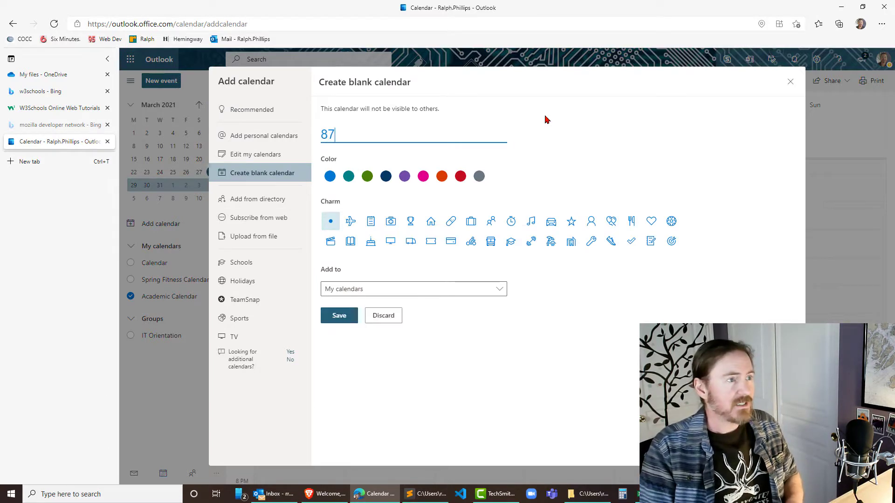
{"action": "key", "text": "BackSpace"}
{"action": "type", "text": "x8"}
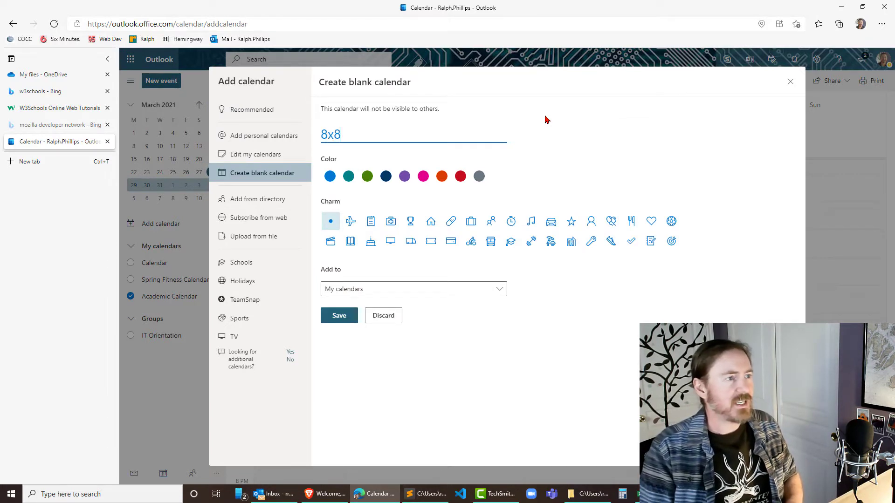
{"action": "type", "text": "x8"}
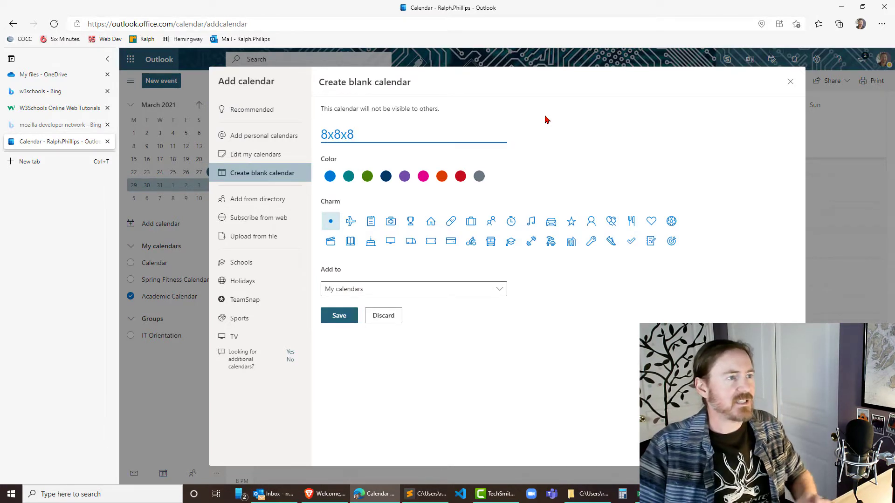
{"action": "left_click", "coordinate": [350, 321]}
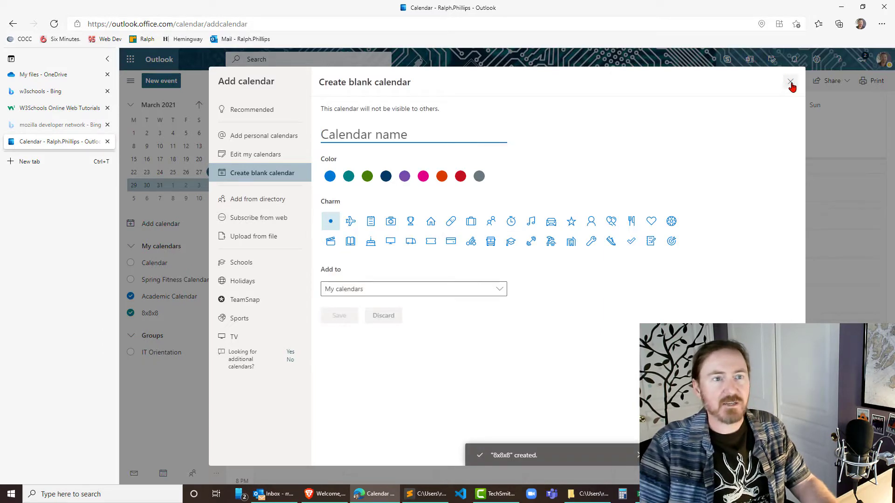
{"action": "left_click", "coordinate": [791, 82]}
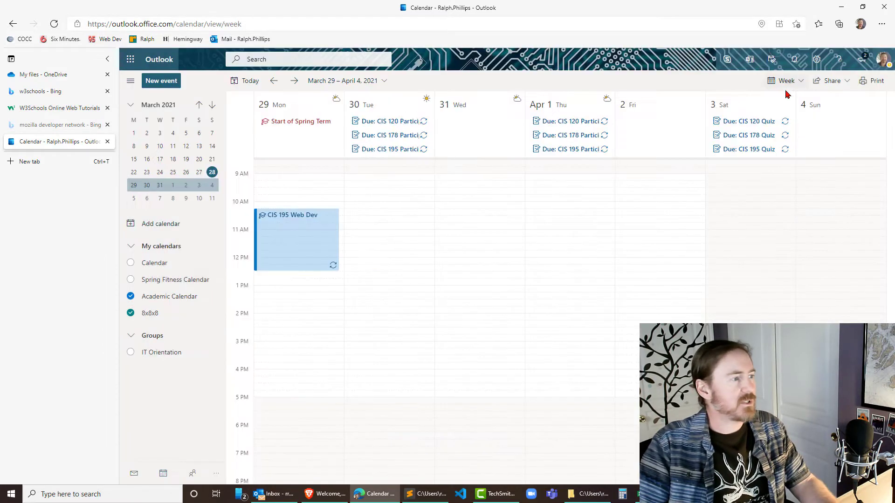
- Hide the Academic Calendar and start an 8:00 AM event titled Work Block on Monday, March 29 in the 8x8x8 calendar
{"action": "left_click", "coordinate": [131, 297]}
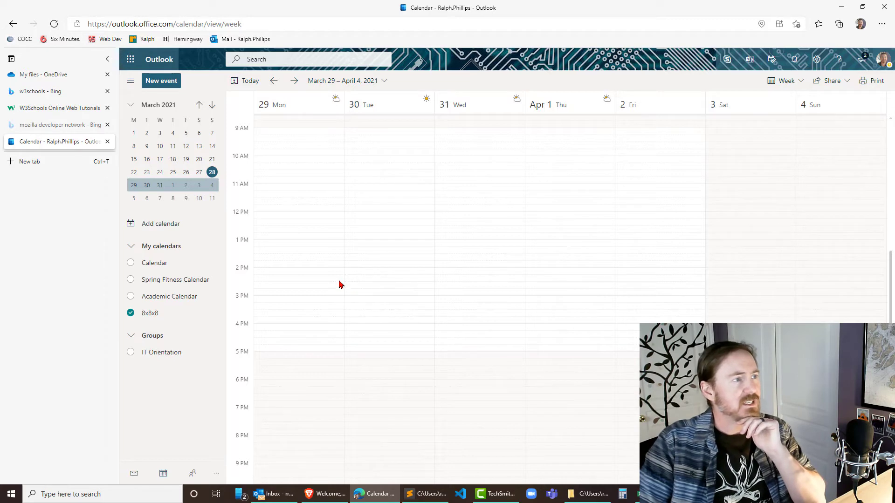
{"action": "scroll", "coordinate": [339, 284], "scroll_direction": "up", "scroll_amount": 3}
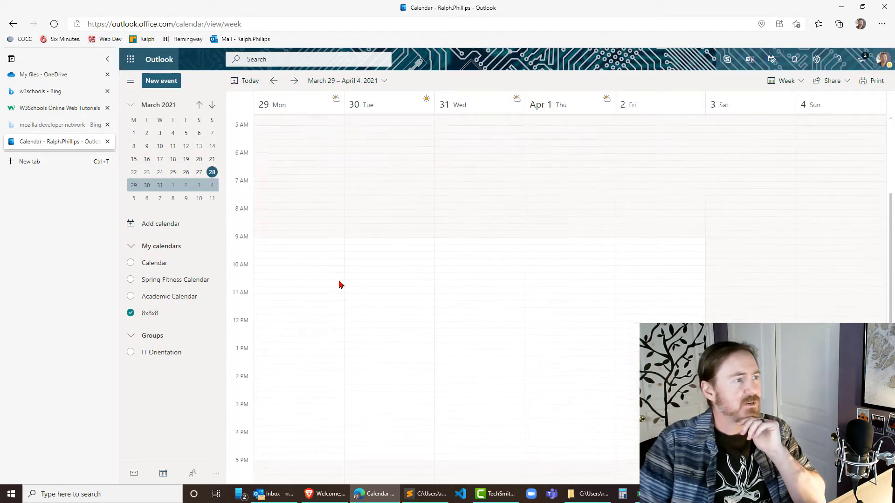
{"action": "left_click", "coordinate": [270, 218]}
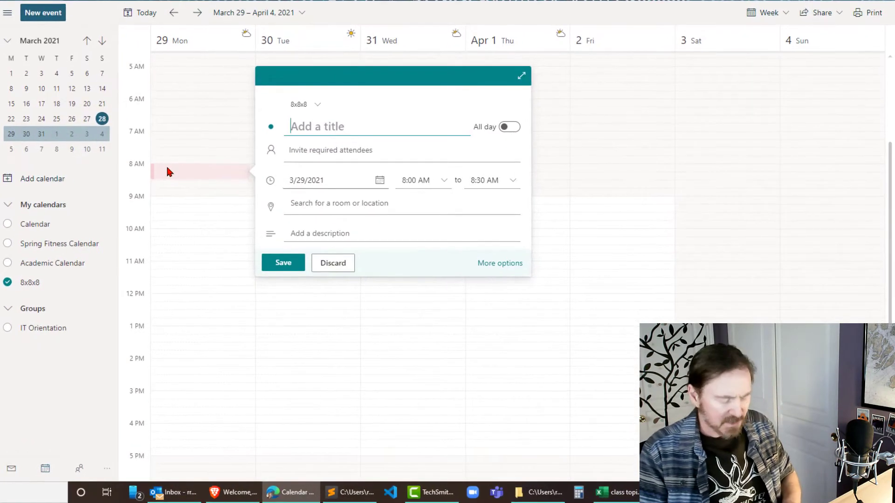
{"action": "type", "text": "Work Block"}
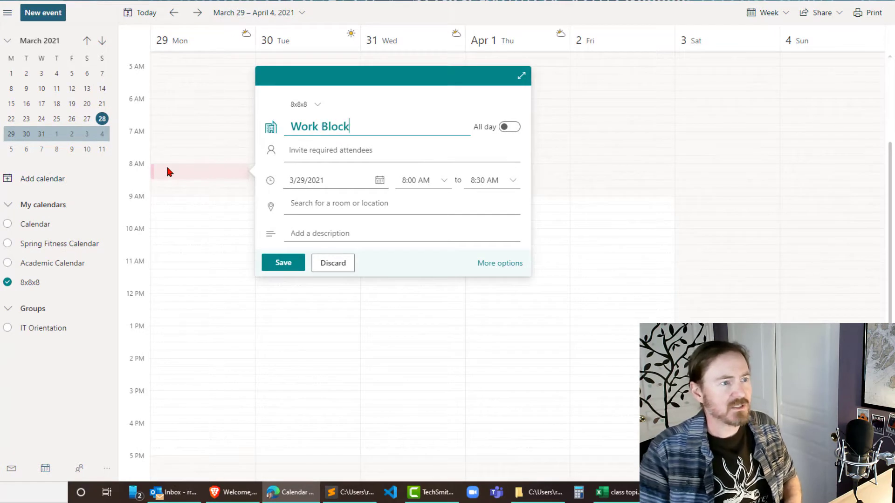
- Set the Work Block event's end time to 4:00 PM for an eight-hour duration
{"action": "left_click", "coordinate": [488, 180]}
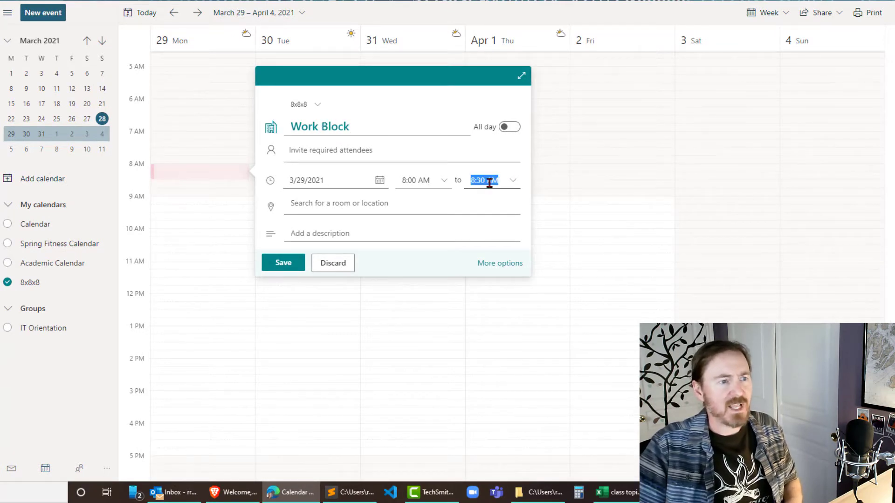
{"action": "left_click", "coordinate": [516, 182]}
{"action": "left_click_drag", "start_coordinate": [559, 201], "coordinate": [561, 238]}
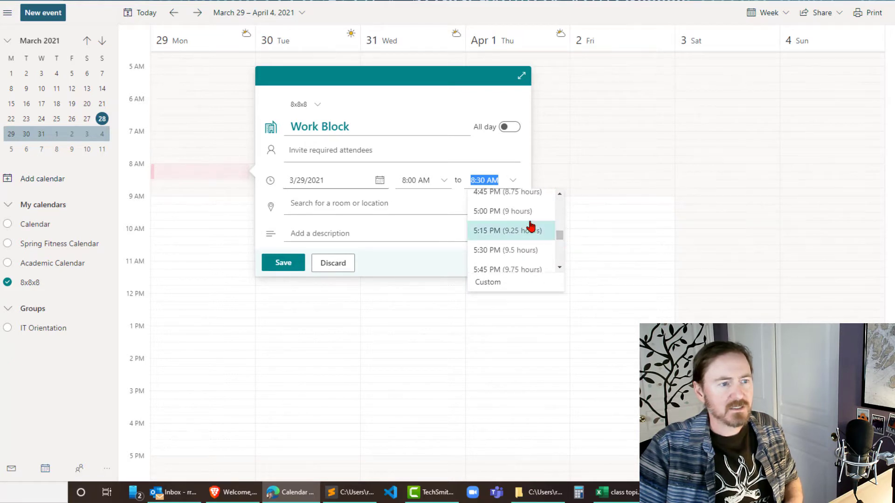
{"action": "scroll", "coordinate": [529, 223], "scroll_direction": "up", "scroll_amount": 1}
{"action": "scroll", "coordinate": [530, 226], "scroll_direction": "up", "scroll_amount": 4}
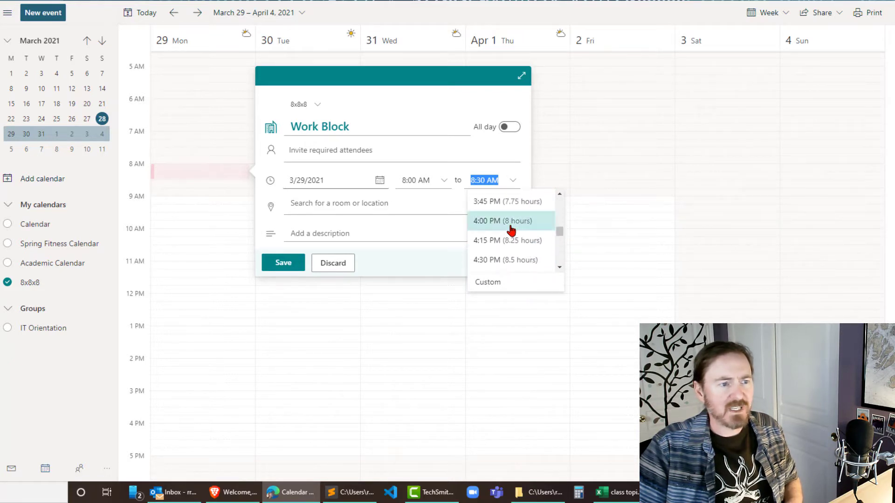
{"action": "left_click", "coordinate": [511, 231]}
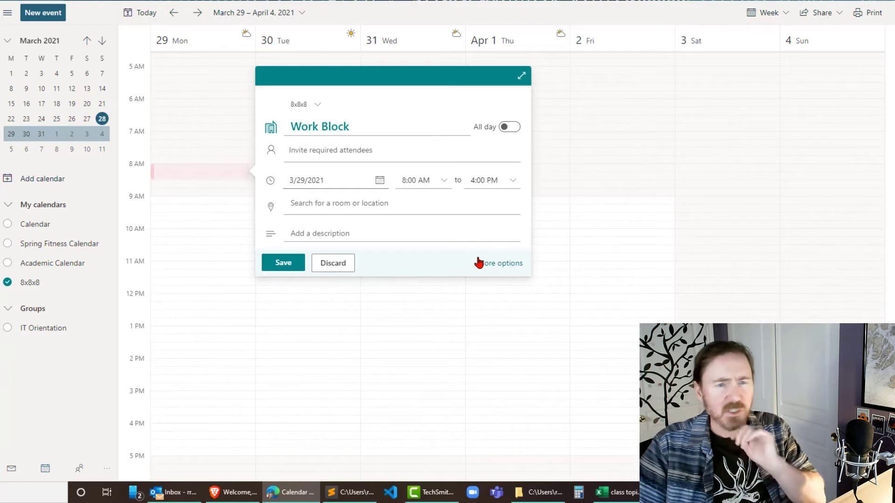
- Assign the Purple category to Work Block, set its reminder to Never, and save the event
{"action": "left_click", "coordinate": [507, 263]}
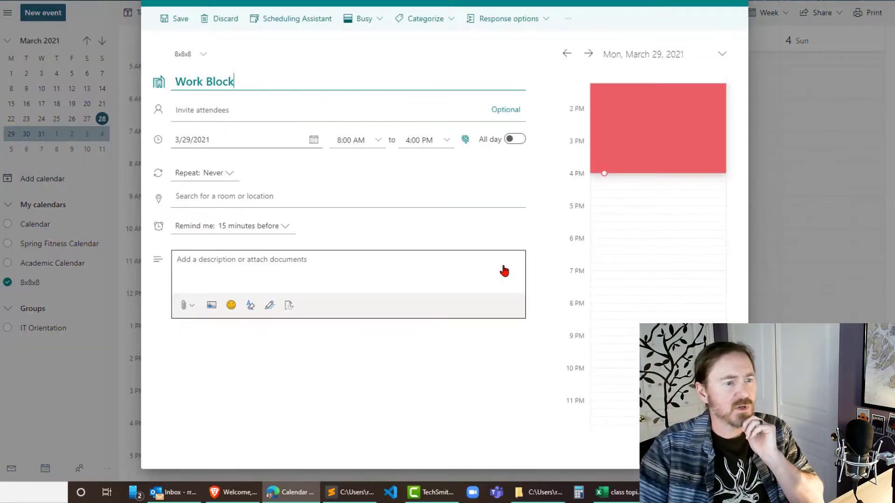
{"action": "left_click", "coordinate": [425, 21]}
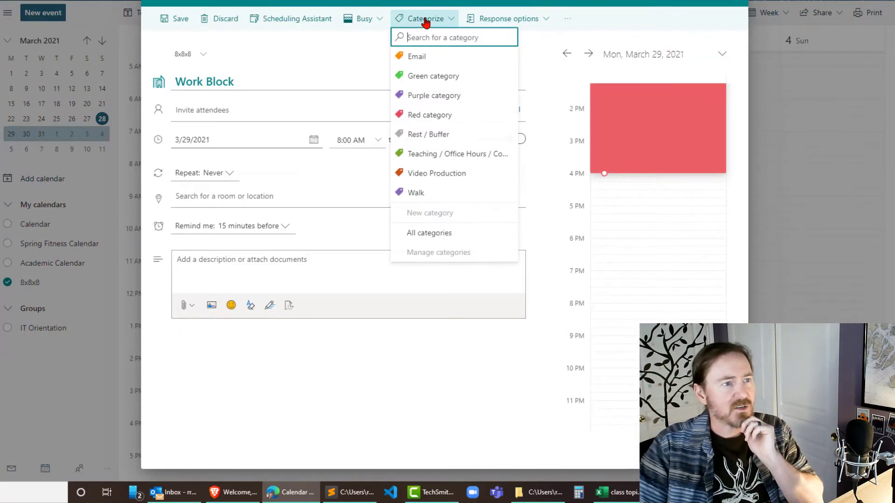
{"action": "left_click", "coordinate": [422, 96]}
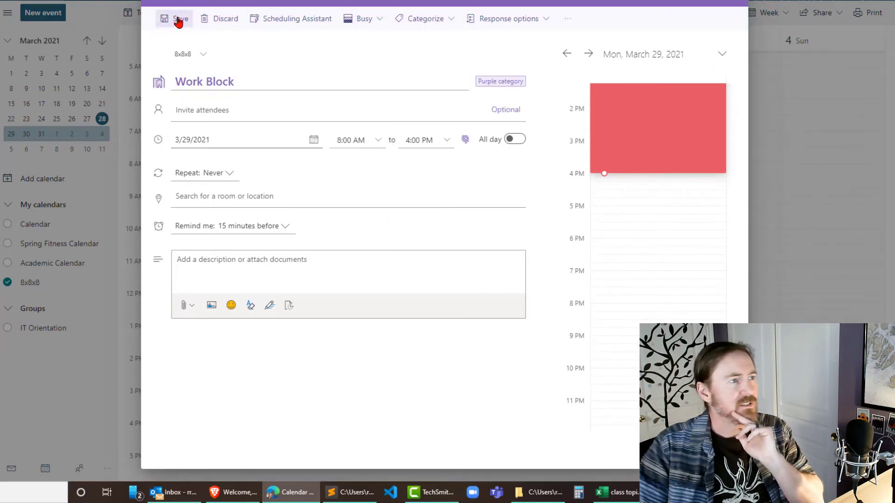
{"action": "left_click", "coordinate": [277, 227]}
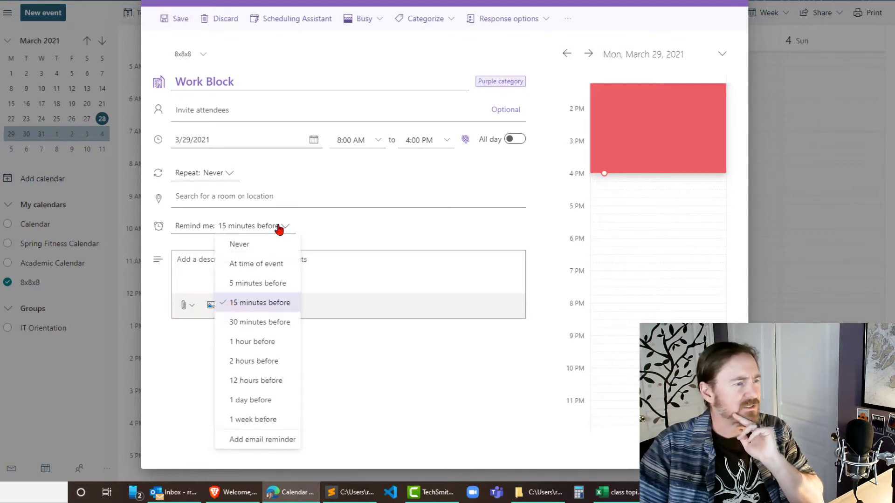
{"action": "left_click", "coordinate": [254, 247]}
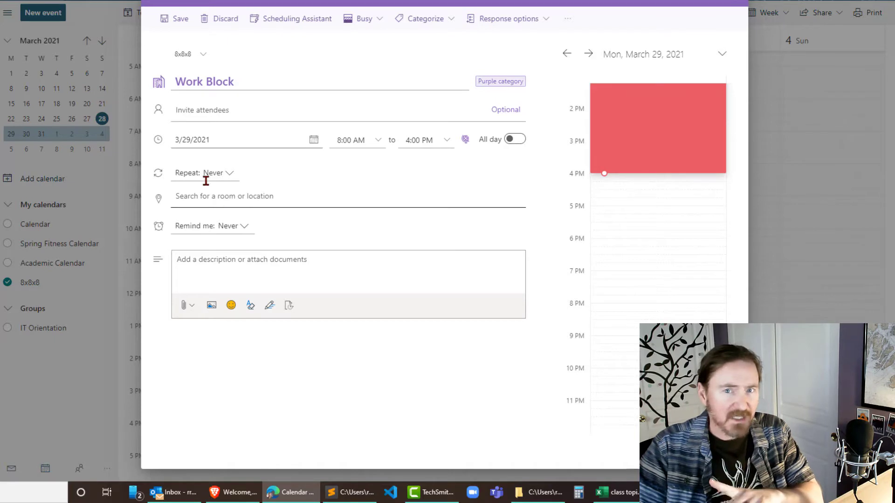
{"action": "left_click", "coordinate": [176, 20]}
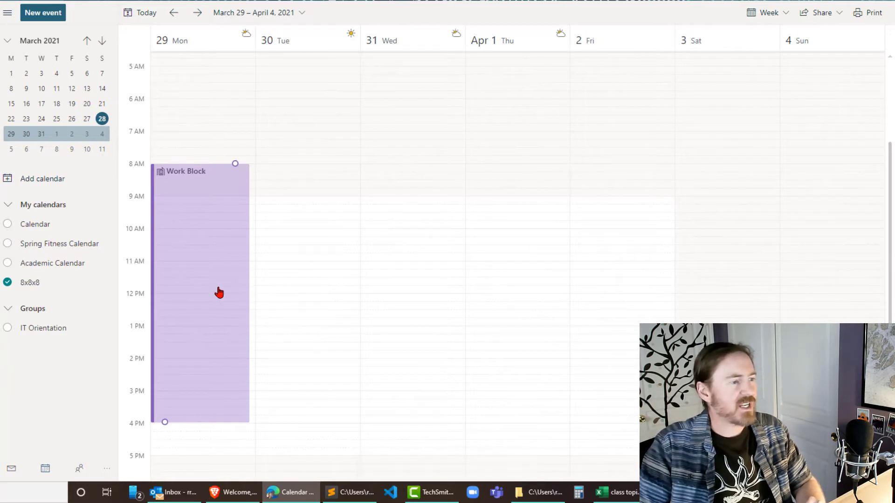
- Move the eight-hour Work Block within Monday so that it runs from 10:45 AM to 6:45 PM
{"action": "left_click_drag", "start_coordinate": [204, 290], "coordinate": [219, 368]}
{"action": "scroll", "coordinate": [373, 286], "scroll_direction": "down", "scroll_amount": 5}
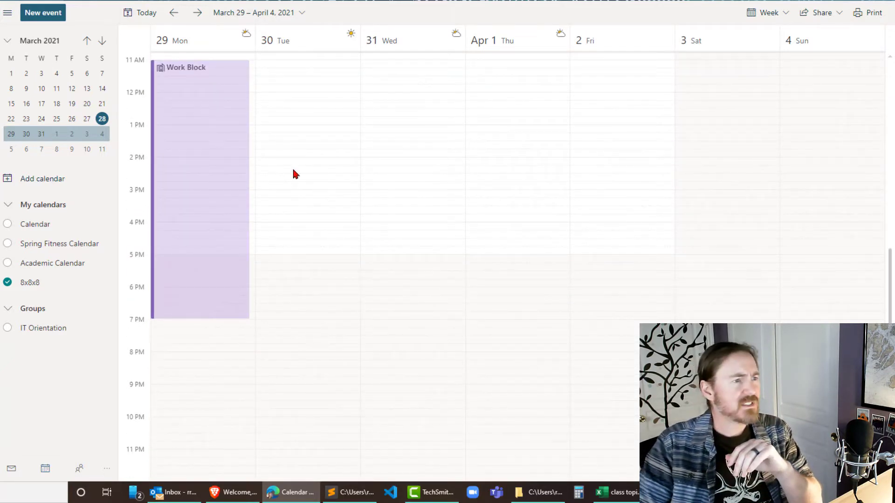
{"action": "mouse_move", "coordinate": [224, 187]}
{"action": "left_mouse_down"}
{"action": "mouse_move", "coordinate": [226, 152]}
{"action": "mouse_move", "coordinate": [226, 189]}
{"action": "left_mouse_up"}
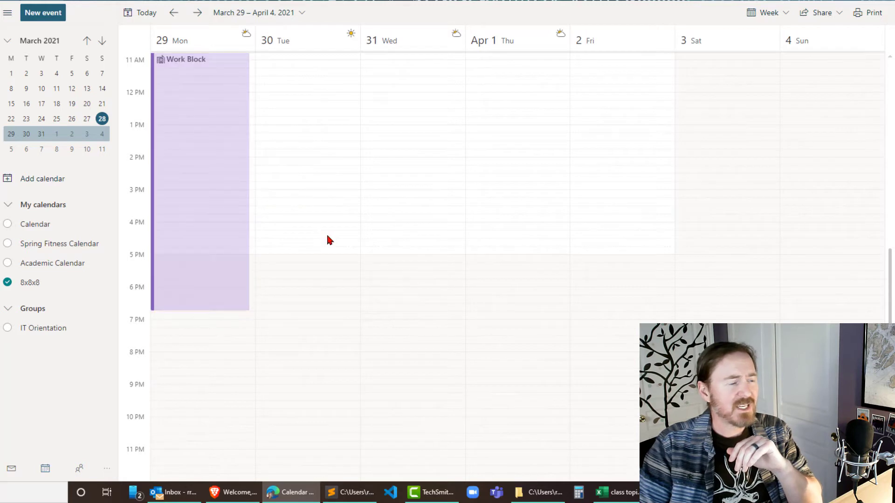
{"action": "scroll", "coordinate": [328, 239], "scroll_direction": "up", "scroll_amount": 4}
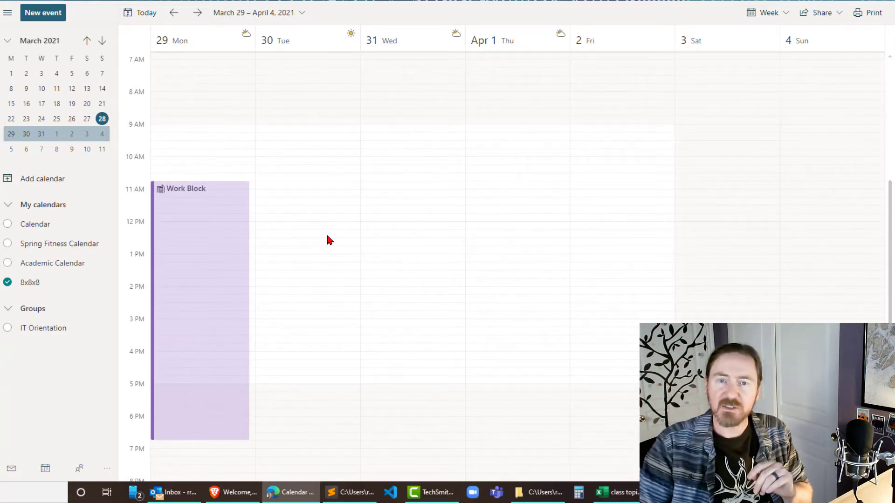
- Shorten Monday's Work Block to two hours by moving its end time to 12:45 PM
{"action": "left_click", "coordinate": [203, 293]}
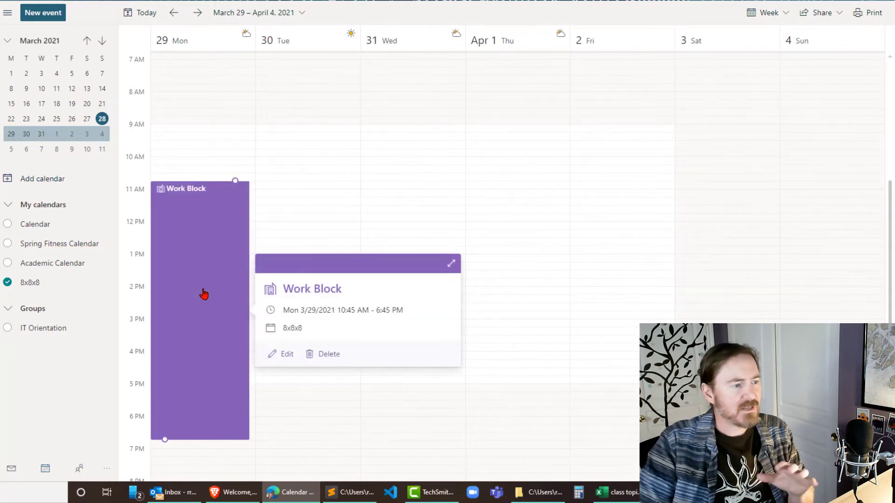
{"action": "scroll", "coordinate": [203, 293], "scroll_direction": "down", "scroll_amount": 3}
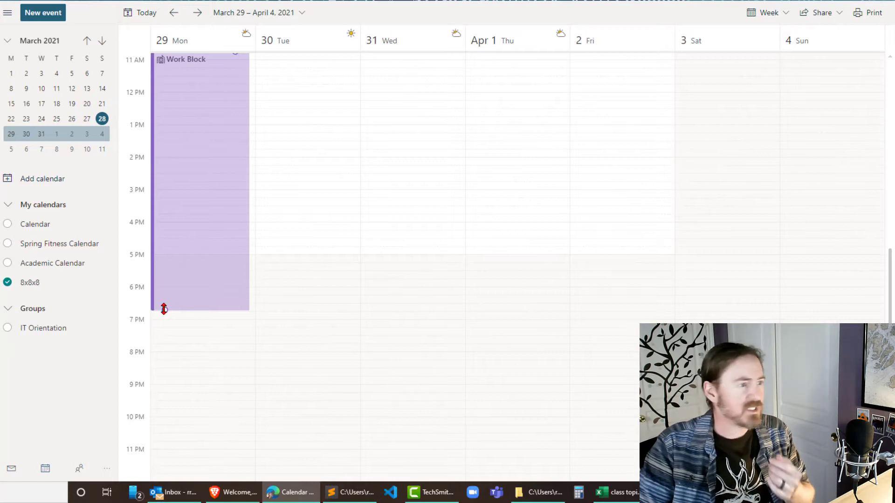
{"action": "left_click_drag", "start_coordinate": [163, 309], "coordinate": [166, 123]}
{"action": "scroll", "coordinate": [195, 247], "scroll_direction": "up", "scroll_amount": 5}
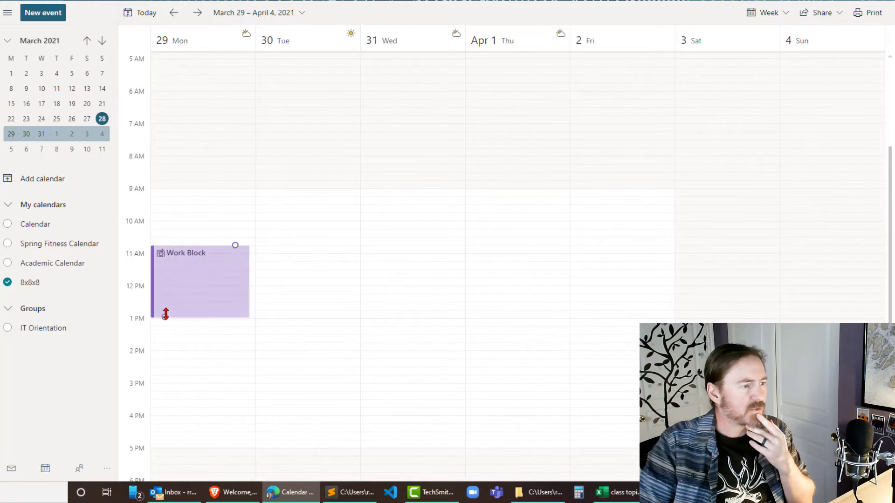
{"action": "left_click_drag", "start_coordinate": [165, 315], "coordinate": [166, 305]}
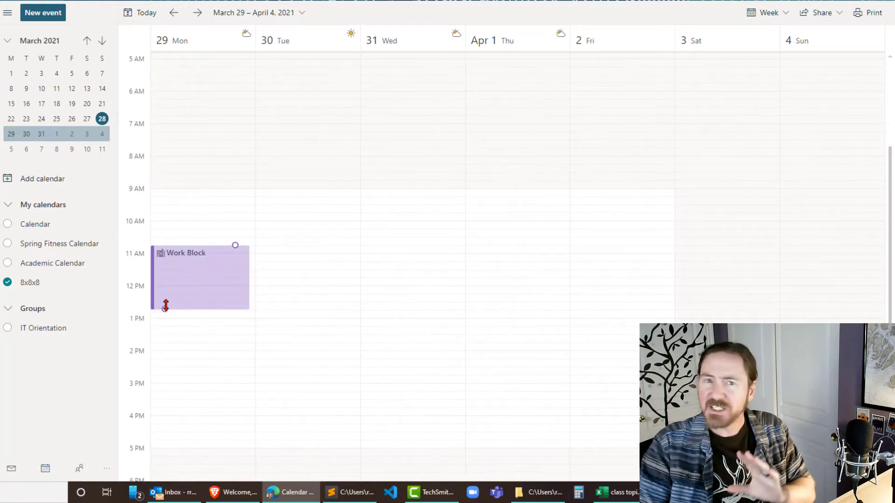
- Duplicate the two-hour Work Block, save the copy, and move it to 1:15 PM–3:15 PM on Monday
{"action": "scroll", "coordinate": [206, 286], "scroll_direction": "down", "scroll_amount": 3}
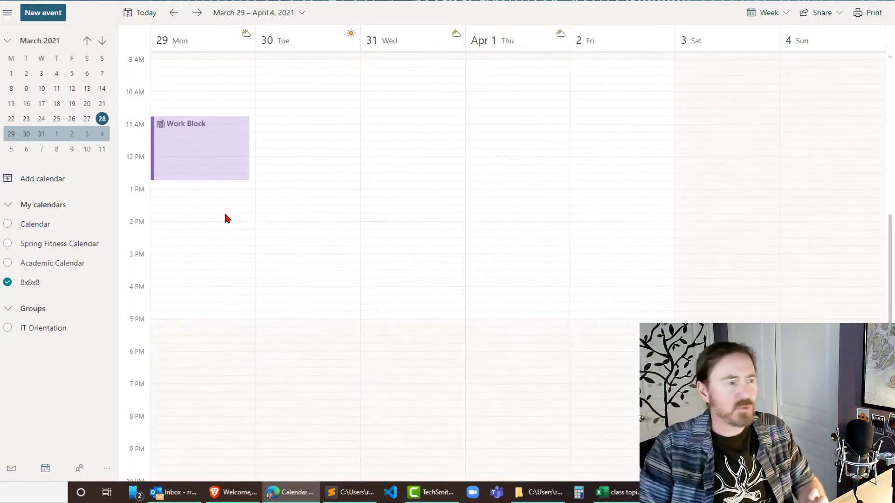
{"action": "right_click", "coordinate": [183, 152]}
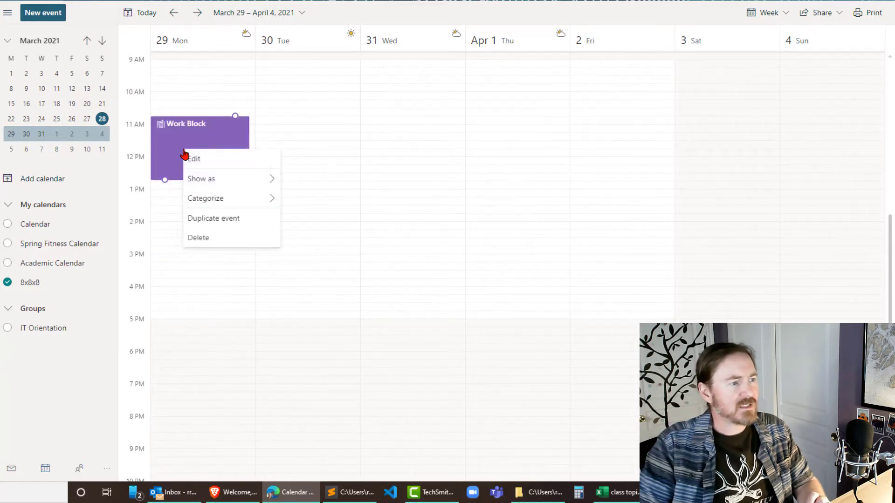
{"action": "left_click", "coordinate": [219, 221]}
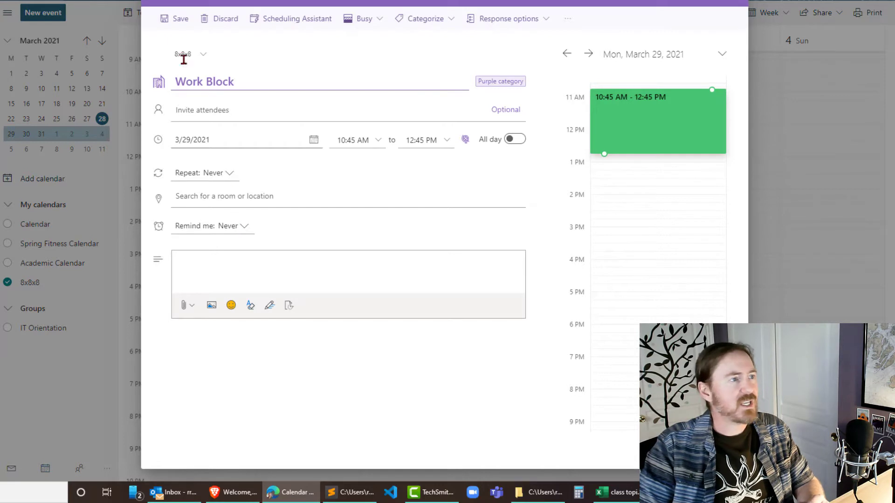
{"action": "left_click", "coordinate": [177, 20]}
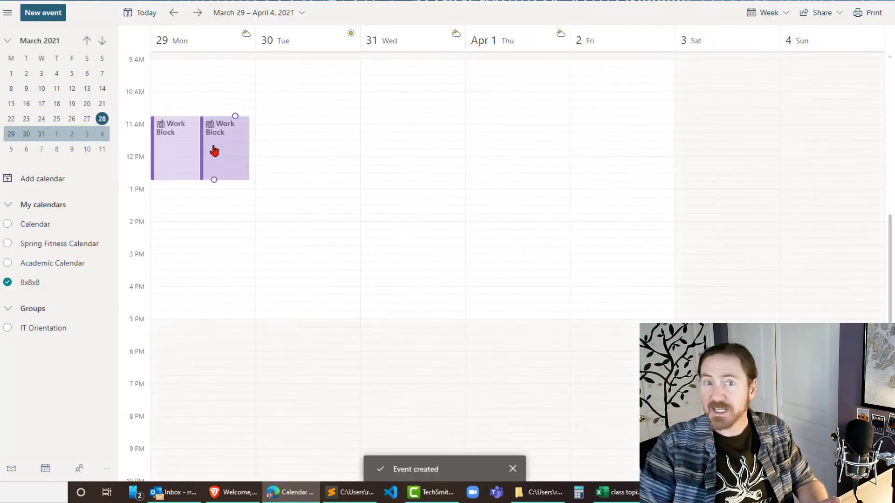
{"action": "left_click_drag", "start_coordinate": [224, 149], "coordinate": [197, 231]}
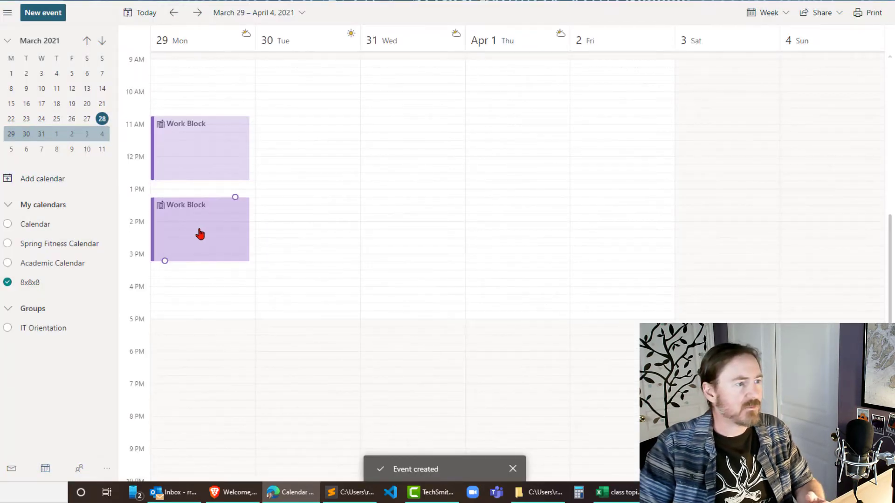
- Duplicate the 1:15 PM Work Block on Monday and save the copy at the same time
{"action": "right_click", "coordinate": [200, 234]}
{"action": "left_click", "coordinate": [227, 298]}
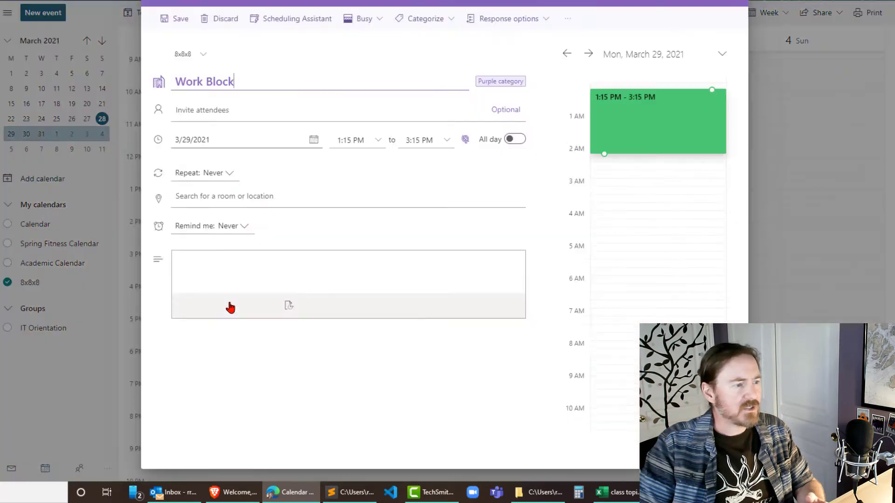
{"action": "left_click", "coordinate": [182, 19]}
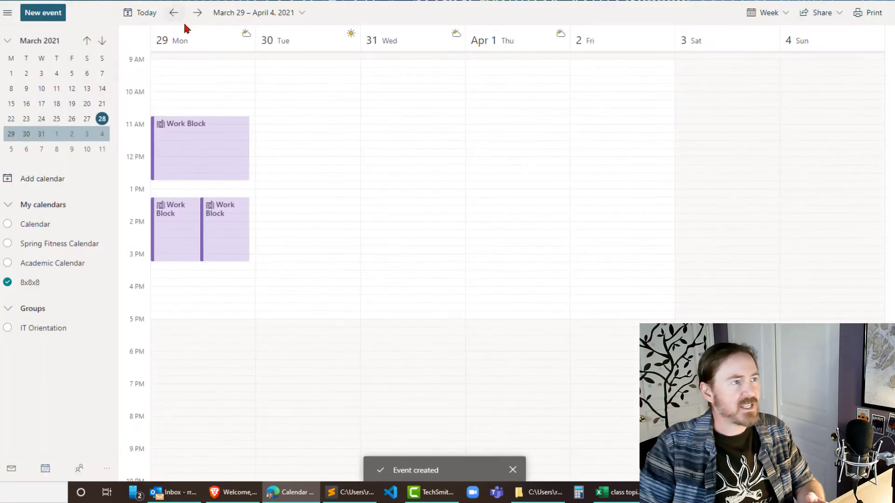
- Duplicate one of the overlapping 1:15 PM Work Blocks on Monday once more and save the copy
{"action": "right_click", "coordinate": [216, 235]}
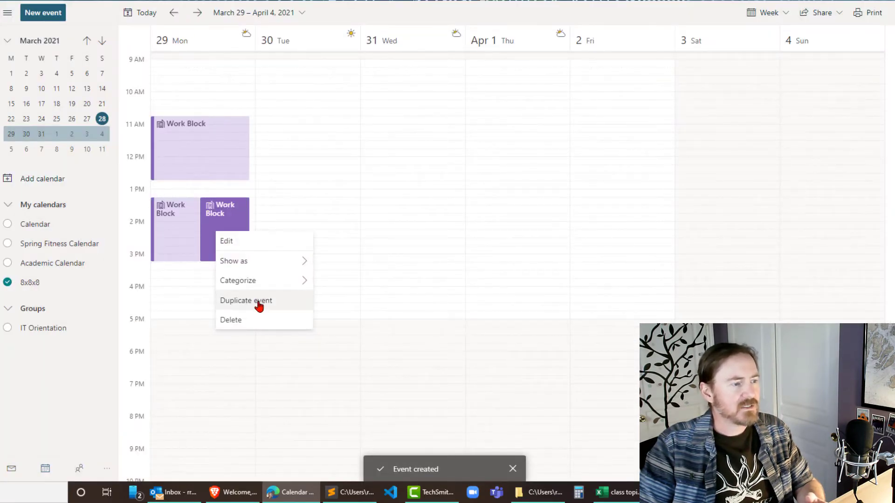
{"action": "left_click", "coordinate": [257, 300]}
{"action": "left_click", "coordinate": [181, 18]}
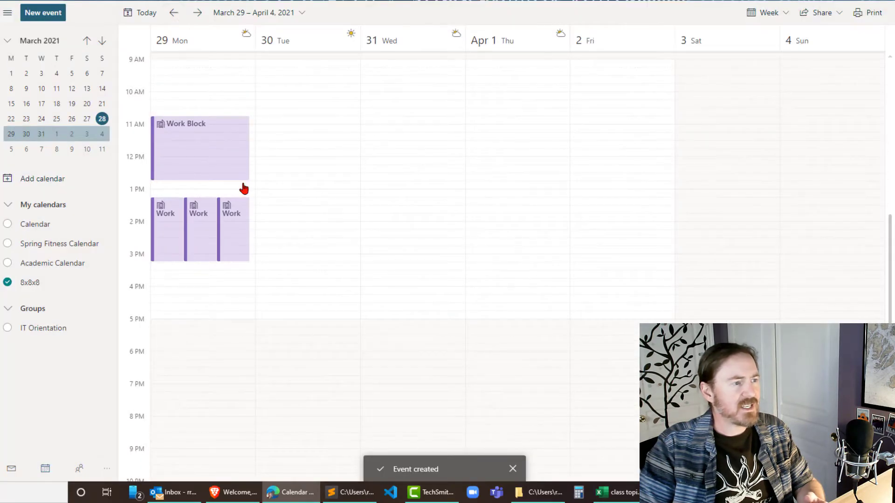
- Move two of Monday's overlapping Work Block copies to 4:00–6:00 PM and 6:30–8:30 PM
{"action": "left_click", "coordinate": [195, 235]}
{"action": "left_click_drag", "start_coordinate": [194, 235], "coordinate": [202, 321]}
{"action": "left_click_drag", "start_coordinate": [220, 251], "coordinate": [214, 400]}
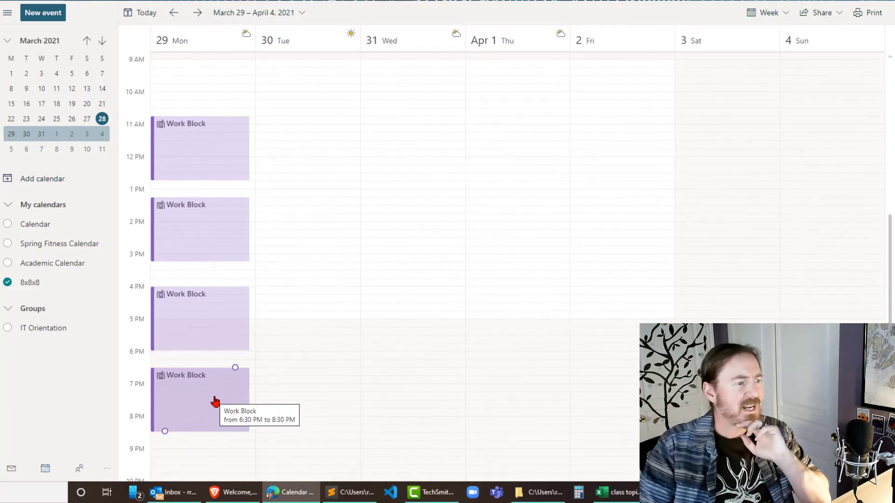
- Move Monday's first Work Block to 10:00 AM–12:00 PM
{"action": "left_click", "coordinate": [224, 201]}
{"action": "left_click", "coordinate": [206, 152]}
{"action": "left_click_drag", "start_coordinate": [206, 152], "coordinate": [199, 124]}
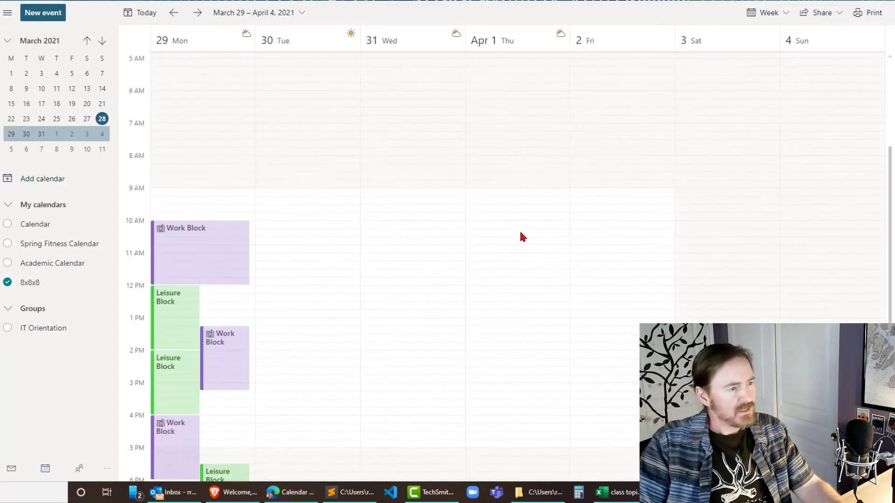
- Move Monday's 12 PM Leisure Block to 8:00–10:00 AM, directly before the first Work Block
{"action": "scroll", "coordinate": [515, 251], "scroll_direction": "down", "scroll_amount": 4}
{"action": "scroll", "coordinate": [516, 252], "scroll_direction": "up", "scroll_amount": 2}
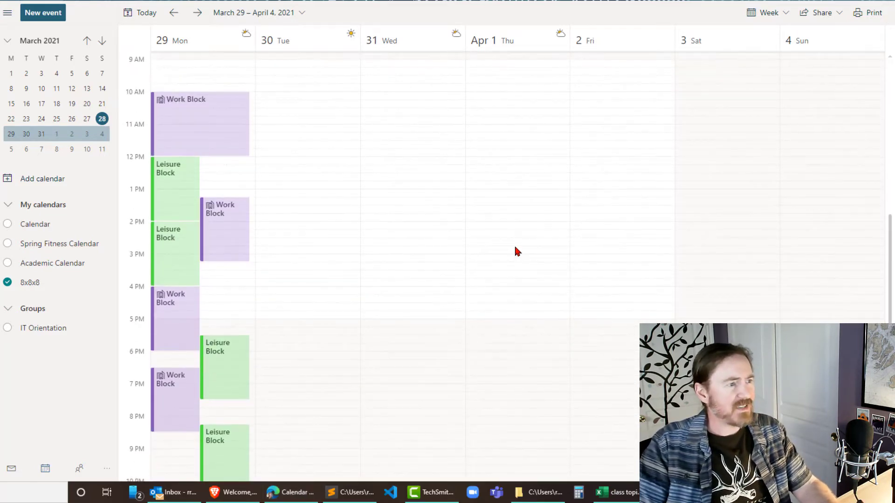
{"action": "scroll", "coordinate": [516, 252], "scroll_direction": "up", "scroll_amount": 4}
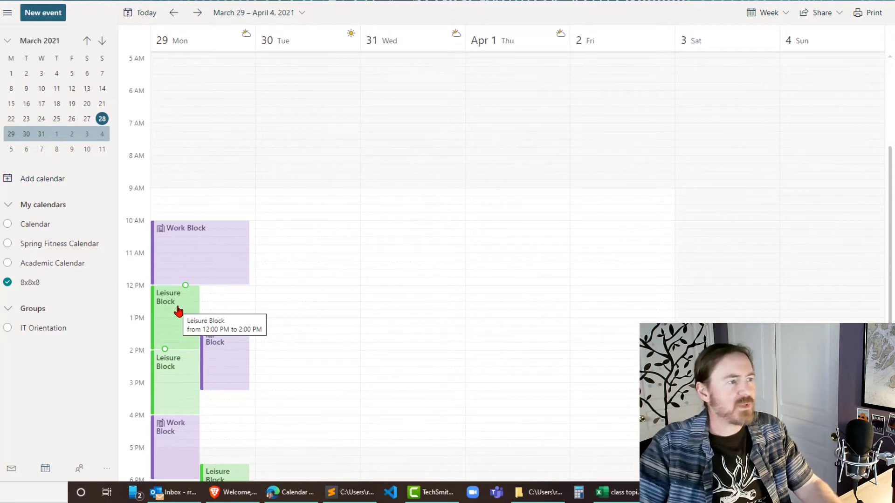
{"action": "left_click_drag", "start_coordinate": [178, 311], "coordinate": [180, 190]}
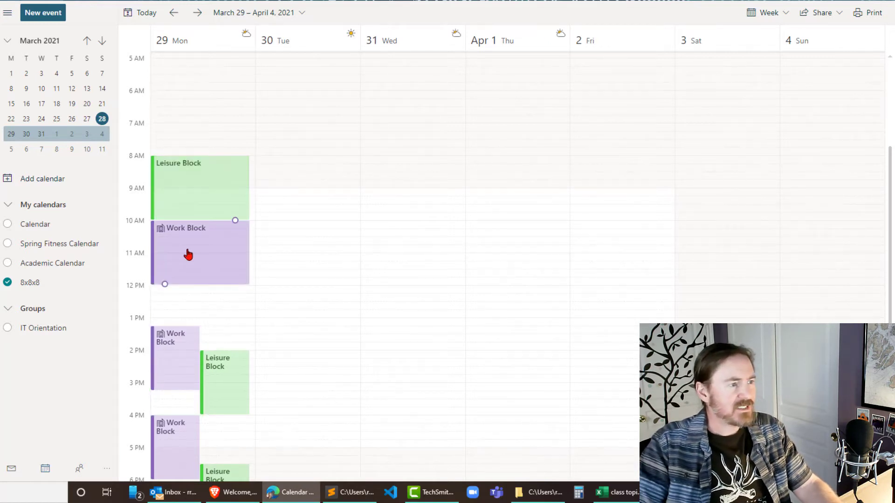
- Move Monday's 1:15 PM Work Block to 12:00–2:00 PM so it directly follows the 10 AM Work Block
{"action": "scroll", "coordinate": [304, 321], "scroll_direction": "down", "scroll_amount": 3}
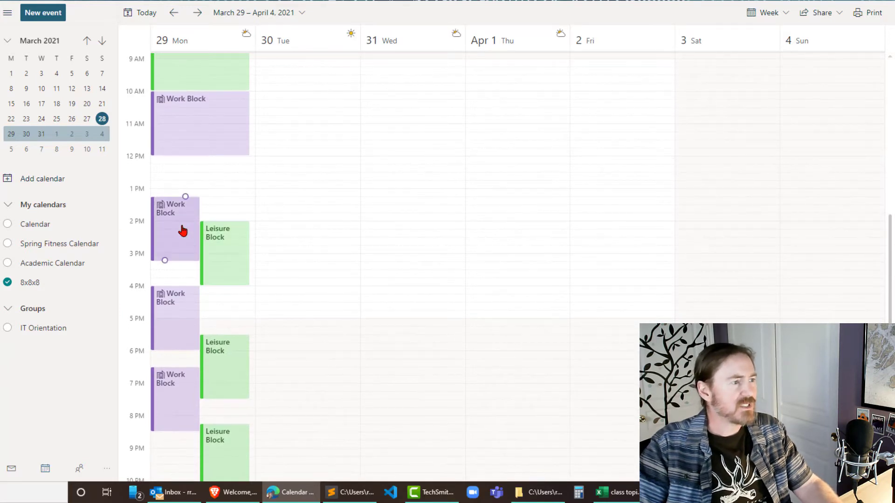
{"action": "left_click_drag", "start_coordinate": [182, 230], "coordinate": [186, 187]}
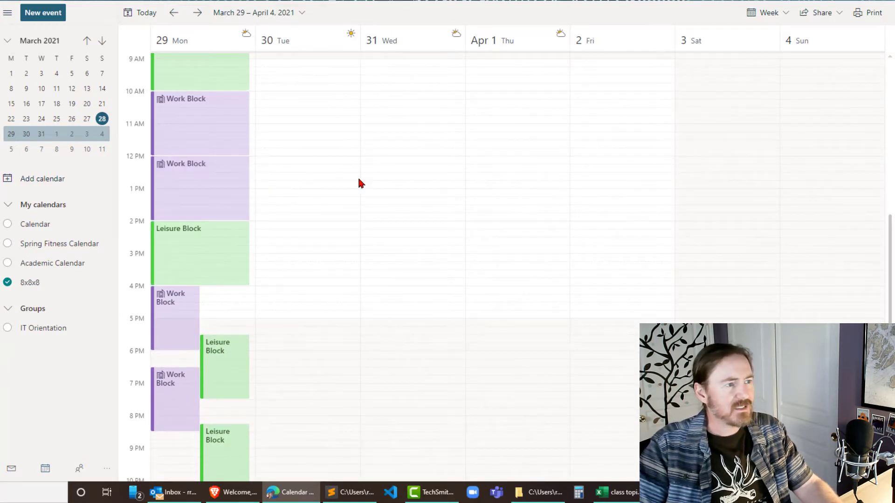
{"action": "left_click", "coordinate": [238, 152]}
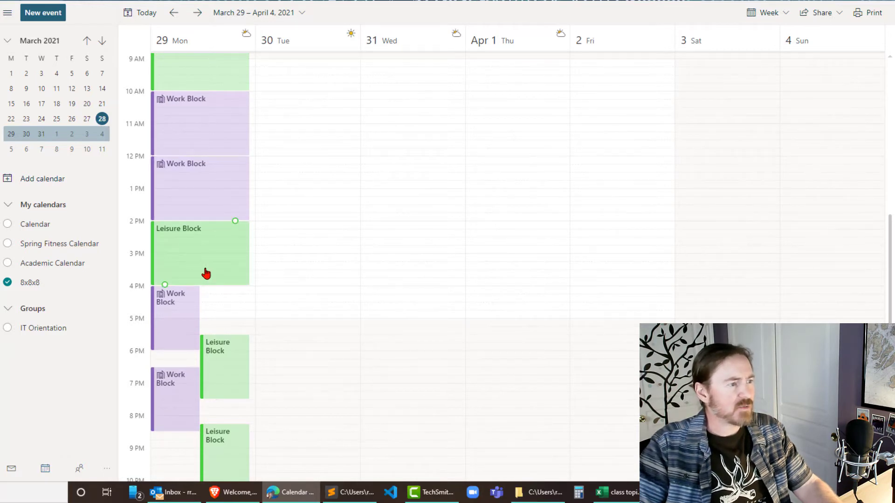
- Arrange Monday's evening back to back with the Work Block at 6–8 PM and Leisure Blocks at 8–10 PM and 10 PM–12 AM
{"action": "left_click_drag", "start_coordinate": [215, 354], "coordinate": [212, 439]}
{"action": "left_click_drag", "start_coordinate": [168, 416], "coordinate": [208, 448]}
{"action": "scroll", "coordinate": [319, 298], "scroll_direction": "down", "scroll_amount": 1}
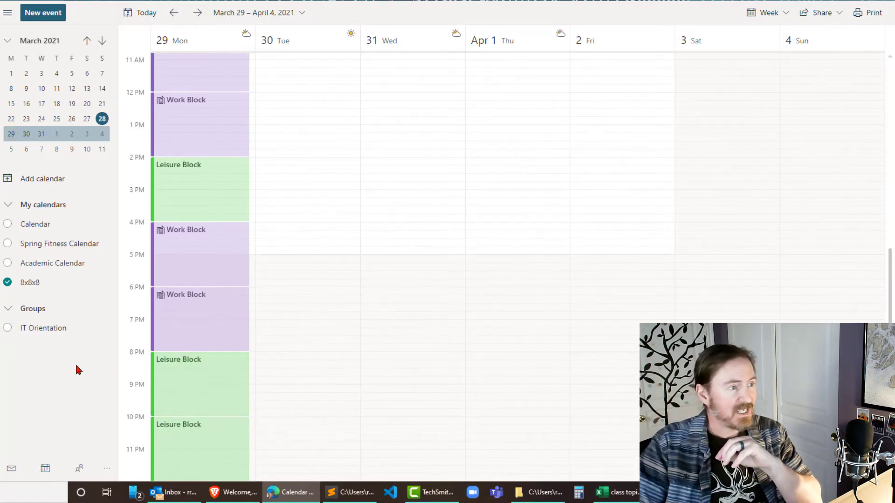
- Move Monday's 8 AM Leisure Block to 6:00–8:00 AM and put the 6 PM Work Block at 8:00–10:00 AM
{"action": "scroll", "coordinate": [168, 373], "scroll_direction": "up", "scroll_amount": 3}
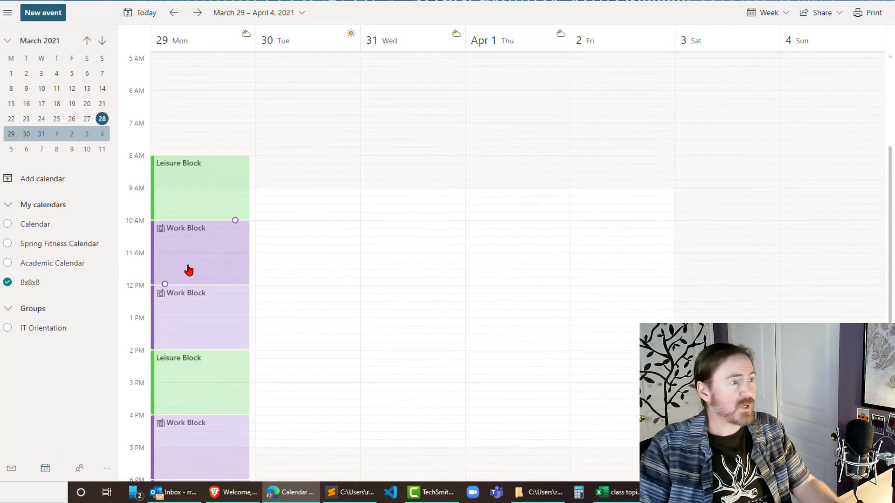
{"action": "scroll", "coordinate": [189, 271], "scroll_direction": "up", "scroll_amount": 2}
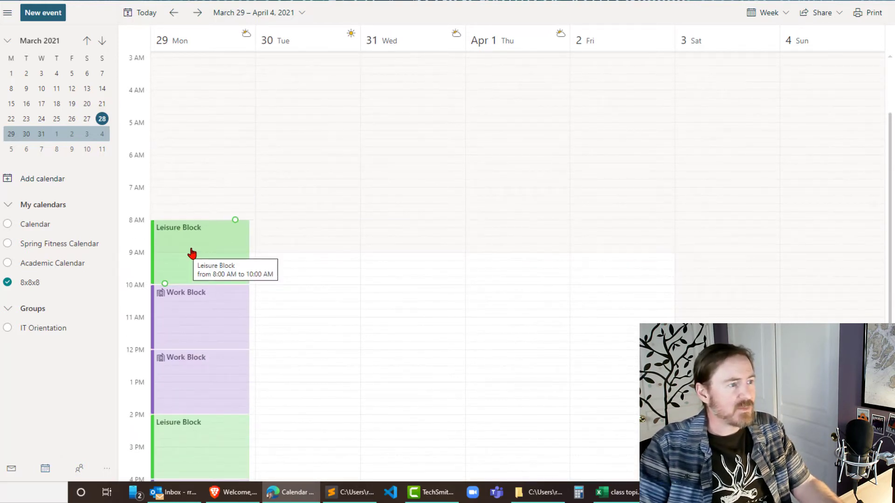
{"action": "left_click_drag", "start_coordinate": [191, 252], "coordinate": [192, 185]}
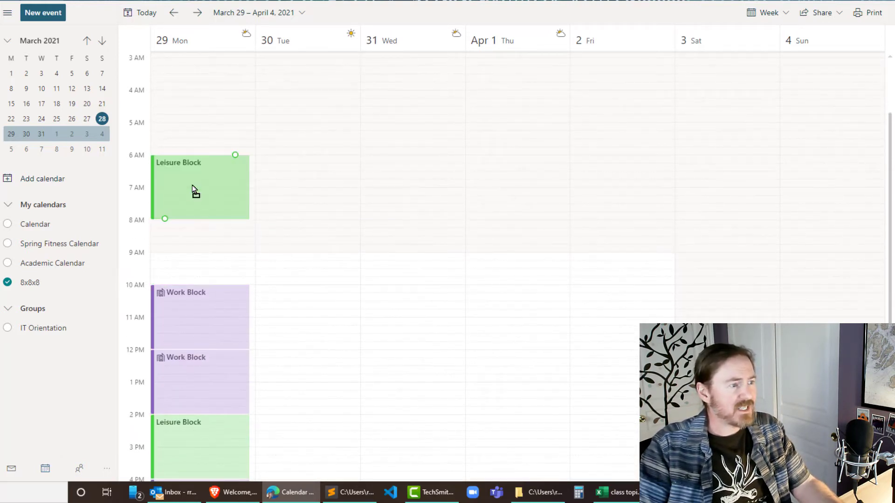
{"action": "scroll", "coordinate": [281, 289], "scroll_direction": "down", "scroll_amount": 5}
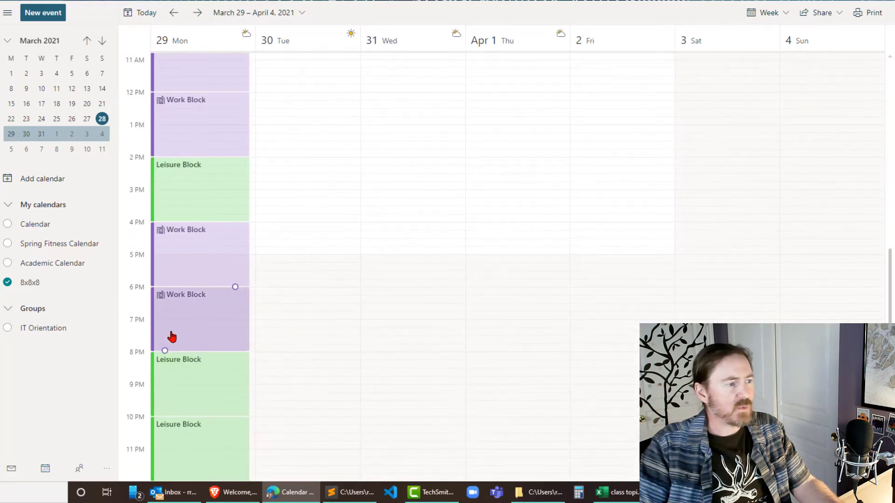
{"action": "left_click_drag", "start_coordinate": [172, 337], "coordinate": [195, 196]}
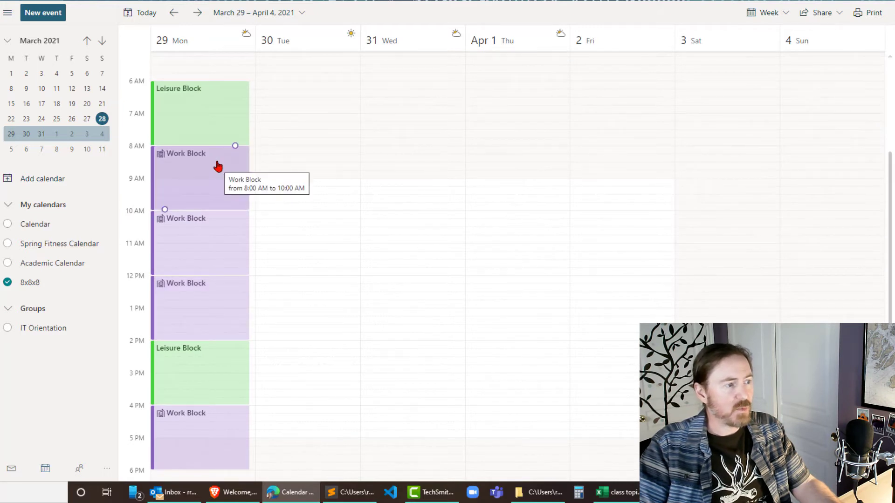
- Move Monday's 10 PM Leisure Block into the 6:00–8:00 PM gap
{"action": "scroll", "coordinate": [244, 341], "scroll_direction": "down", "scroll_amount": 3}
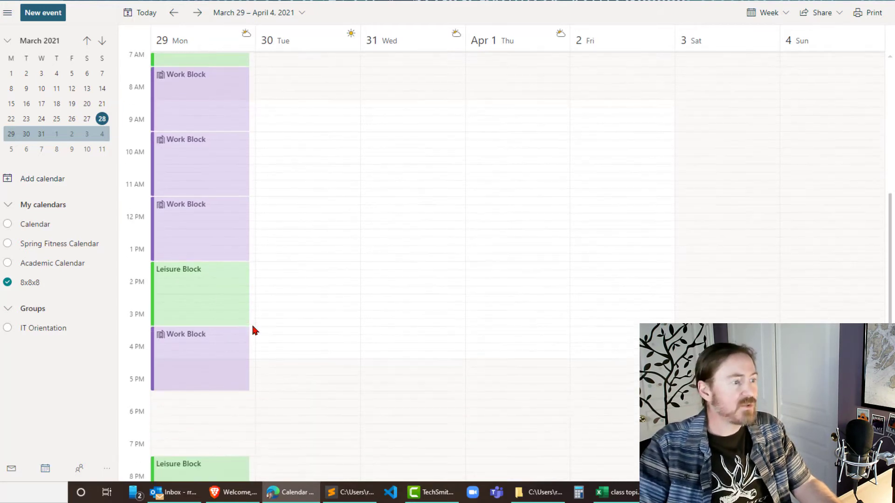
{"action": "scroll", "coordinate": [236, 276], "scroll_direction": "down", "scroll_amount": 1}
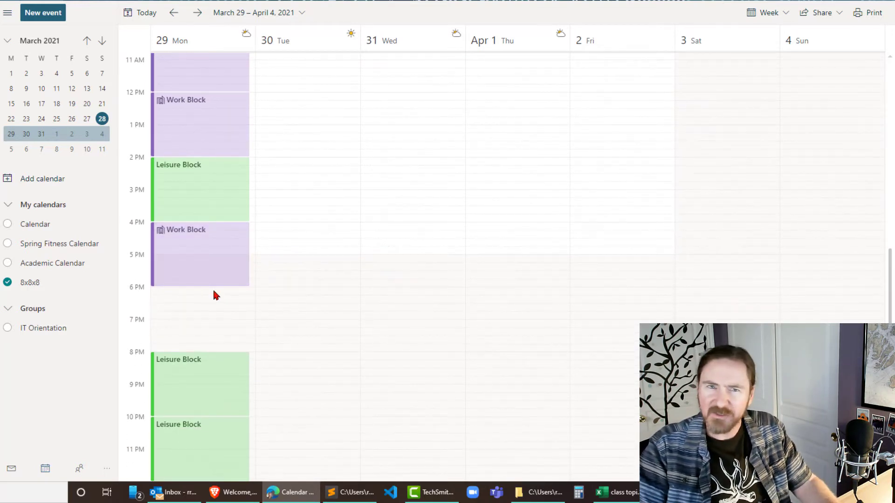
{"action": "left_click_drag", "start_coordinate": [210, 455], "coordinate": [214, 320]}
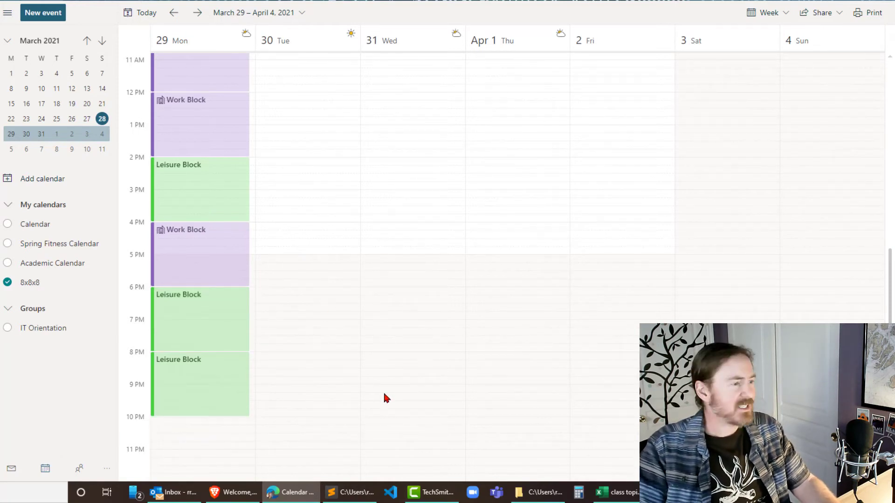
- Review the order of Monday's Work and Leisure Blocks from early morning to late evening
{"action": "scroll", "coordinate": [233, 281], "scroll_direction": "up", "scroll_amount": 5}
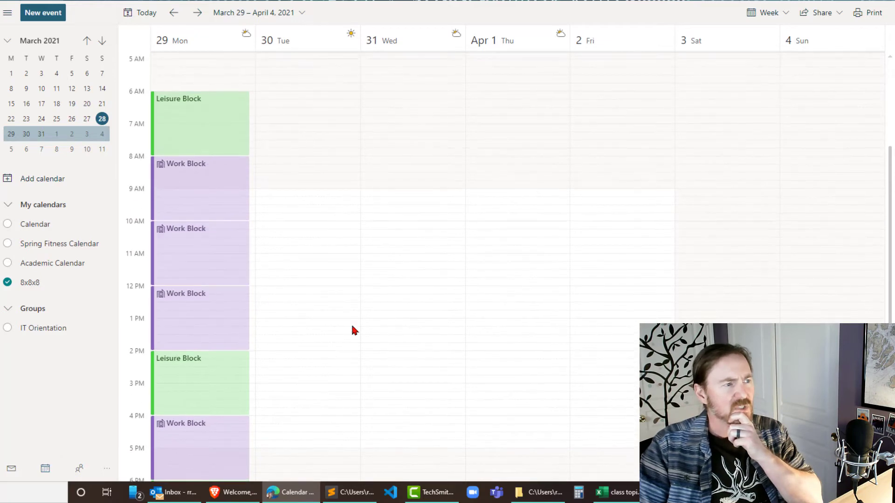
{"action": "scroll", "coordinate": [353, 326], "scroll_direction": "up", "scroll_amount": 3}
{"action": "scroll", "coordinate": [353, 326], "scroll_direction": "down", "scroll_amount": 5}
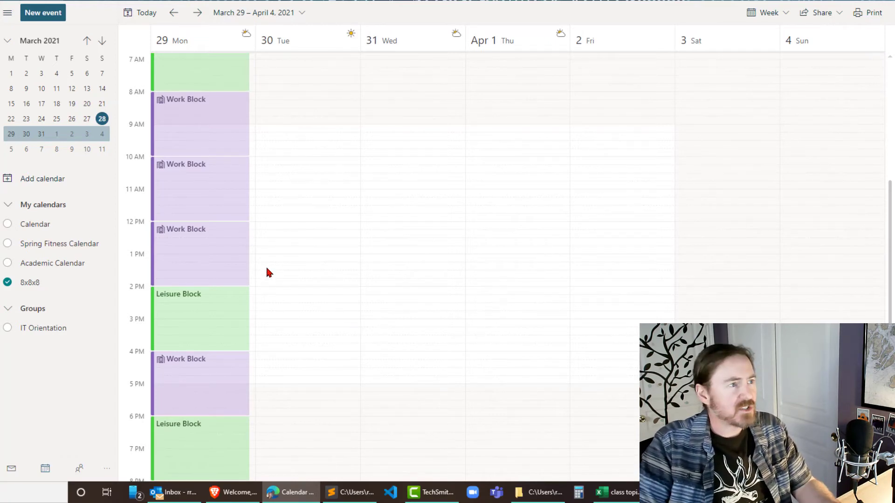
{"action": "scroll", "coordinate": [265, 267], "scroll_direction": "up", "scroll_amount": 5}
{"action": "scroll", "coordinate": [205, 186], "scroll_direction": "down", "scroll_amount": 5}
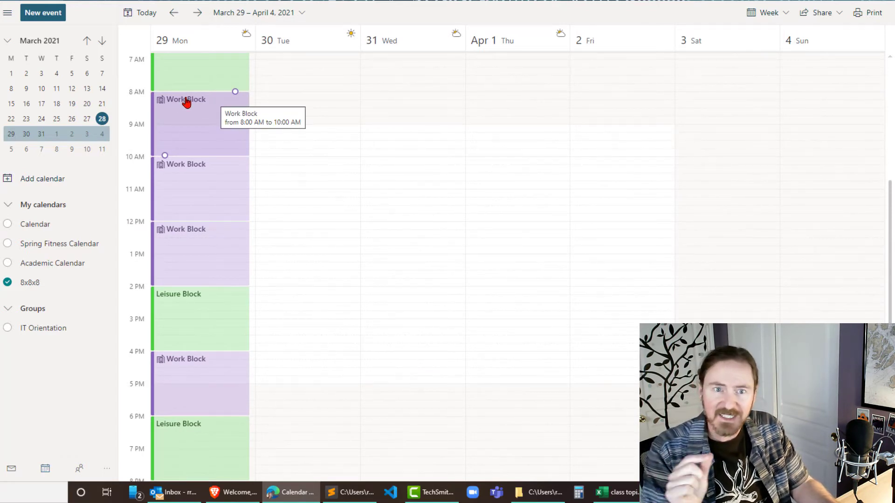
{"action": "scroll", "coordinate": [201, 122], "scroll_direction": "down", "scroll_amount": 3}
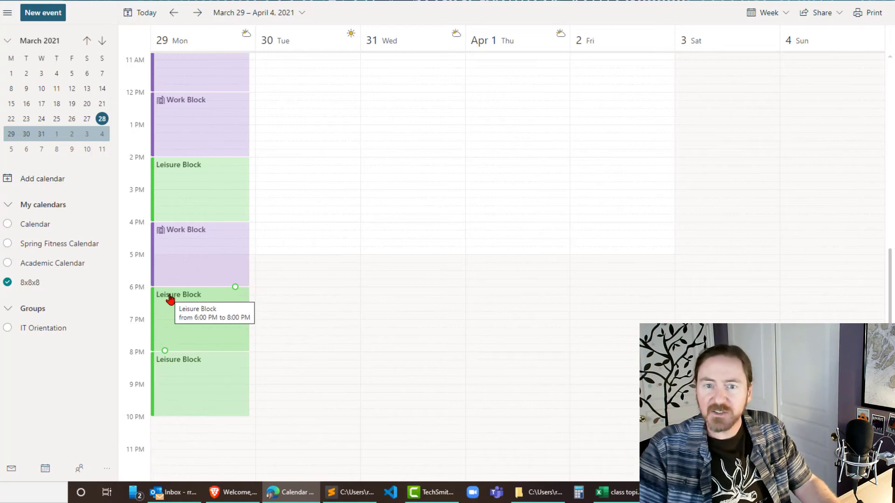
{"action": "scroll", "coordinate": [297, 306], "scroll_direction": "up", "scroll_amount": 3}
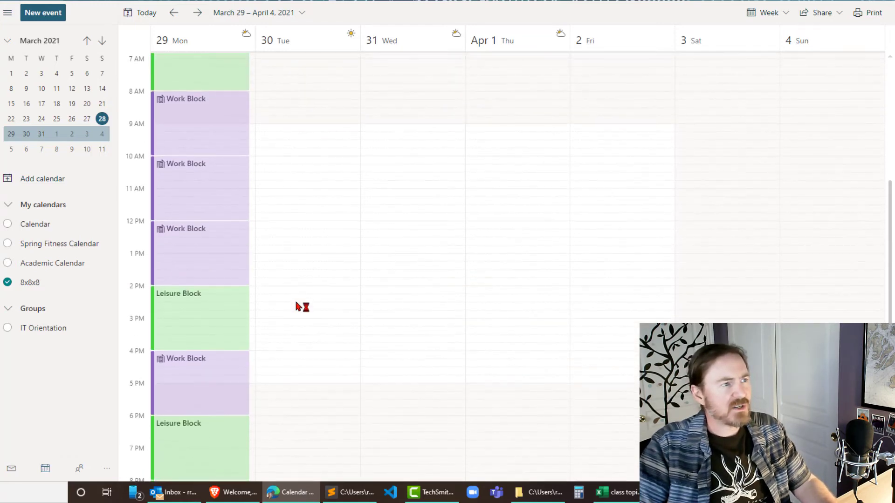
- Move Monday's 6 AM Leisure Block and the 8 AM and 10 AM Work Blocks to the same times on Tuesday
{"action": "scroll", "coordinate": [297, 307], "scroll_direction": "up", "scroll_amount": 3}
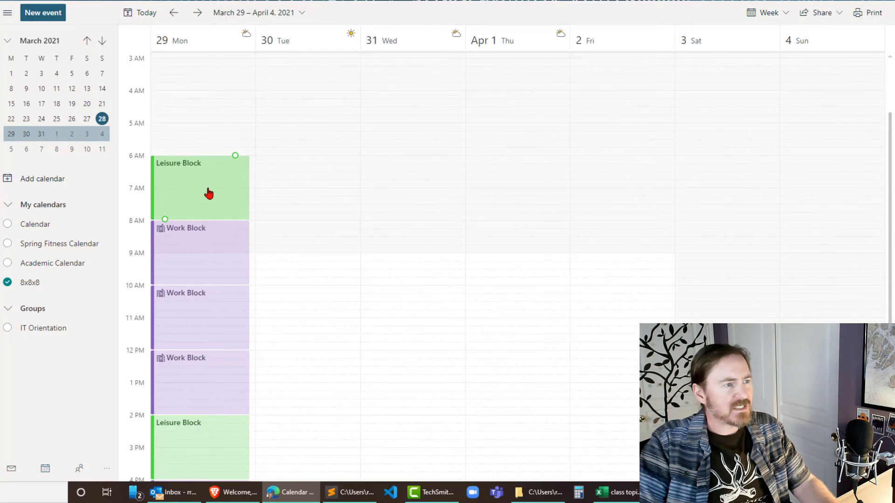
{"action": "left_click_drag", "start_coordinate": [208, 194], "coordinate": [294, 193]}
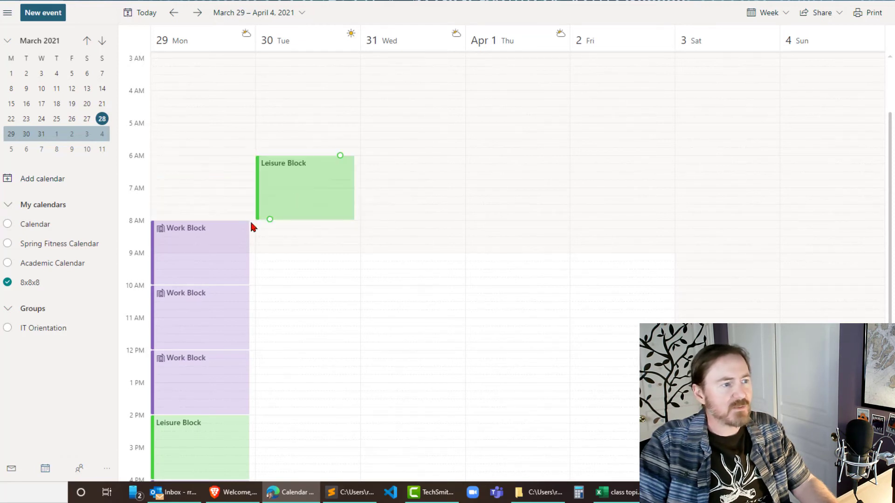
{"action": "left_click_drag", "start_coordinate": [248, 250], "coordinate": [305, 248]}
{"action": "left_click_drag", "start_coordinate": [202, 312], "coordinate": [274, 313]}
- Move Monday's 12 PM Work Block to Tuesday at 6:00–8:00 PM
{"action": "scroll", "coordinate": [508, 334], "scroll_direction": "down", "scroll_amount": 5}
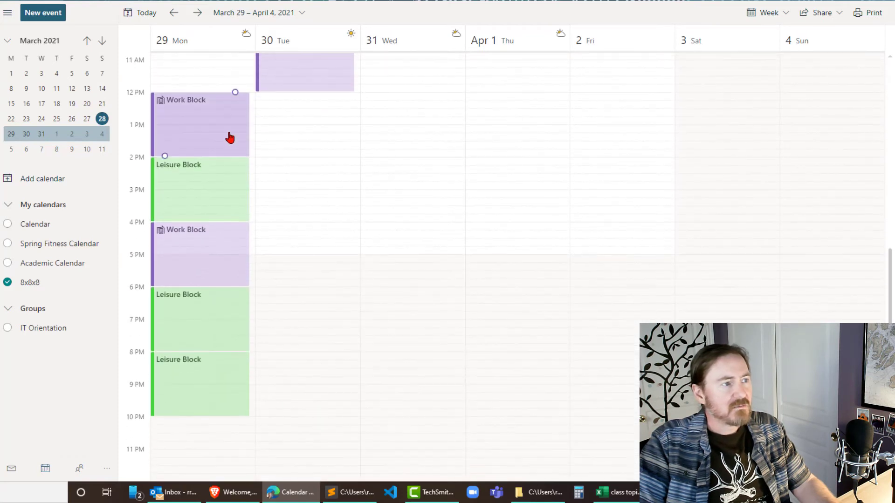
{"action": "left_click_drag", "start_coordinate": [230, 138], "coordinate": [287, 129]}
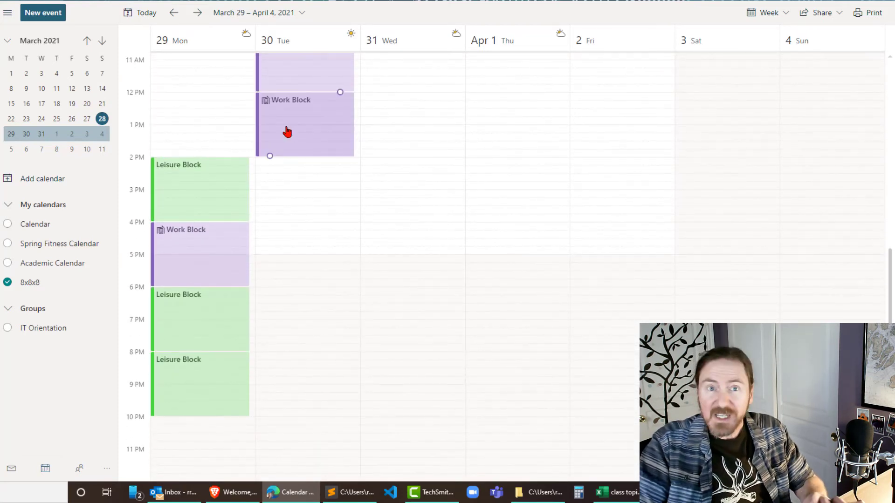
{"action": "left_click_drag", "start_coordinate": [299, 128], "coordinate": [301, 316]}
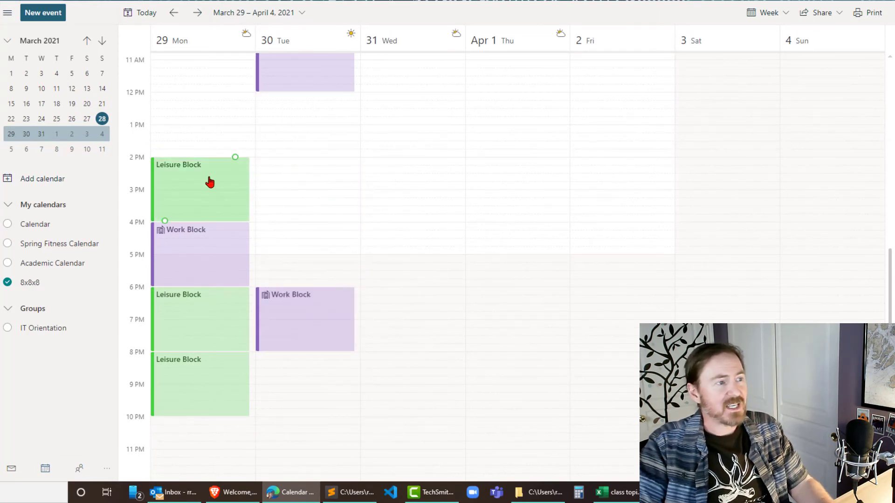
- Move Monday's remaining blocks to Tuesday, with Leisure Blocks at 12 PM, 2 PM and 8 PM and the Work Block at 4 PM
{"action": "left_click_drag", "start_coordinate": [210, 179], "coordinate": [294, 108]}
{"action": "left_click_drag", "start_coordinate": [190, 396], "coordinate": [281, 200]}
{"action": "left_click_drag", "start_coordinate": [213, 252], "coordinate": [282, 255]}
{"action": "left_click_drag", "start_coordinate": [240, 334], "coordinate": [300, 388]}
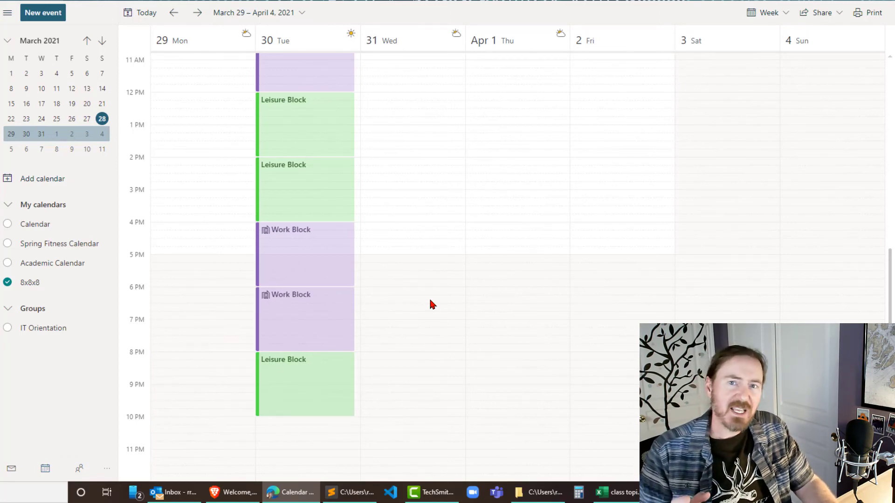
- Review Tuesday's sequence of Leisure and Work Blocks, checking the times of the individual Work Blocks
{"action": "scroll", "coordinate": [430, 302], "scroll_direction": "up", "scroll_amount": 5}
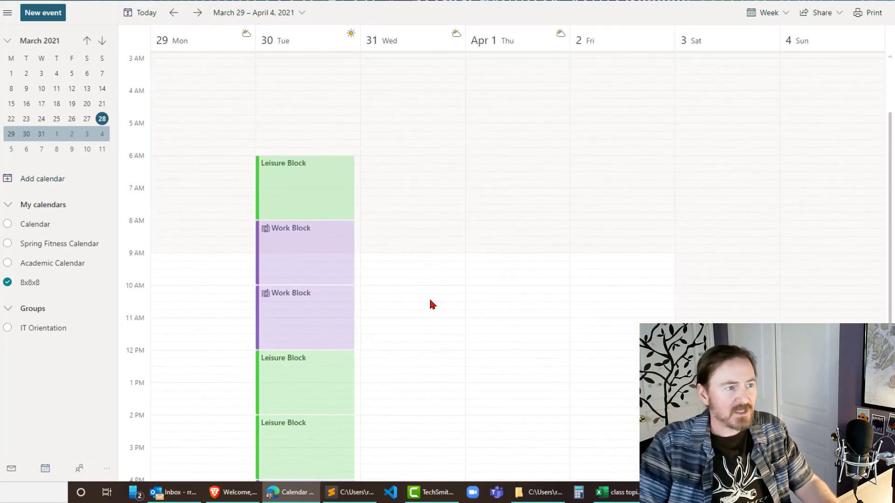
{"action": "scroll", "coordinate": [430, 302], "scroll_direction": "down", "scroll_amount": 3}
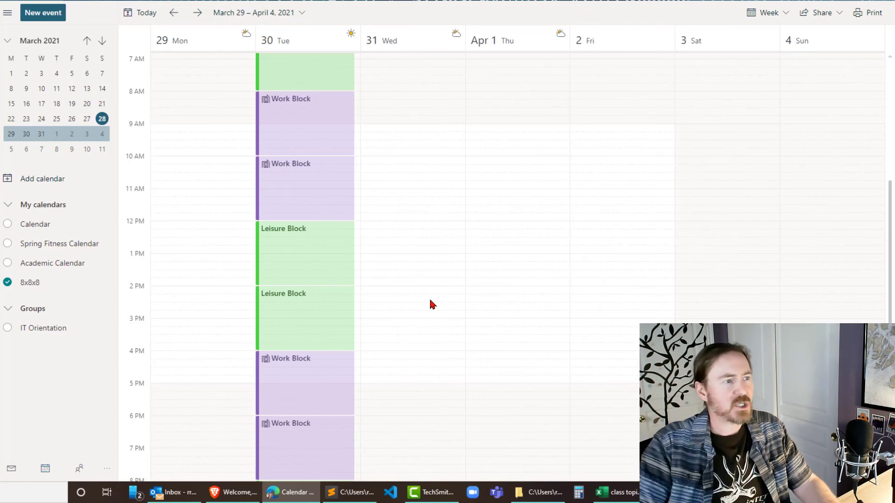
{"action": "scroll", "coordinate": [429, 303], "scroll_direction": "up", "scroll_amount": 3}
{"action": "scroll", "coordinate": [413, 290], "scroll_direction": "down", "scroll_amount": 3}
{"action": "left_click", "coordinate": [299, 156]}
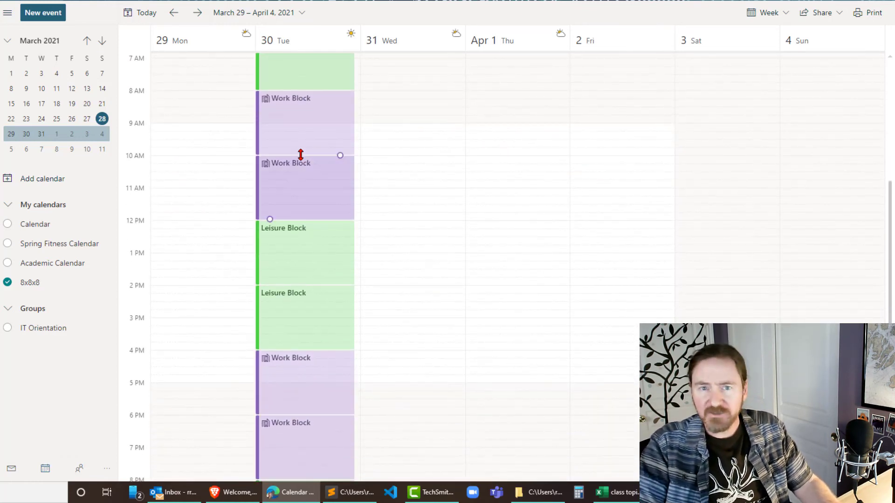
{"action": "left_click", "coordinate": [296, 136]}
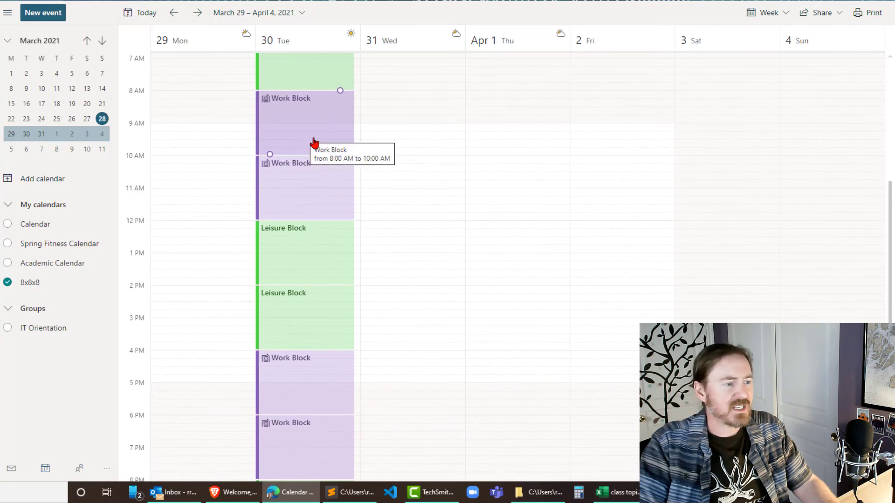
{"action": "scroll", "coordinate": [547, 295], "scroll_direction": "down", "scroll_amount": 4}
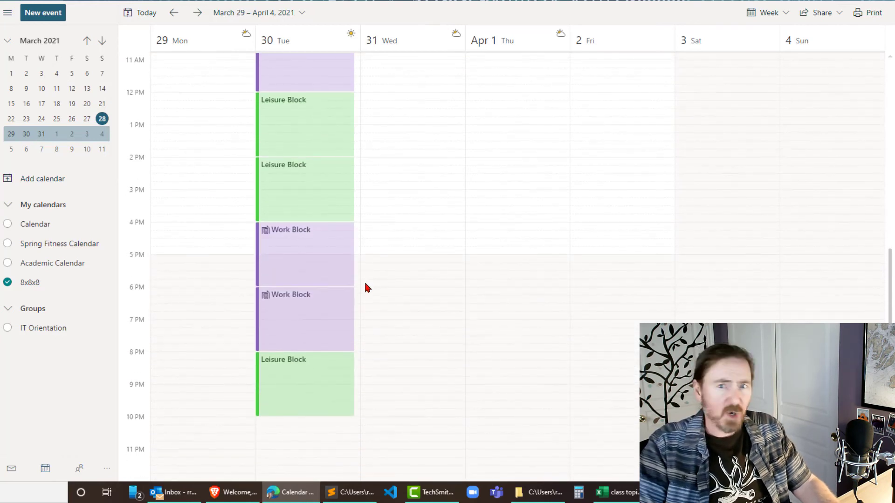
{"action": "left_click", "coordinate": [317, 310]}
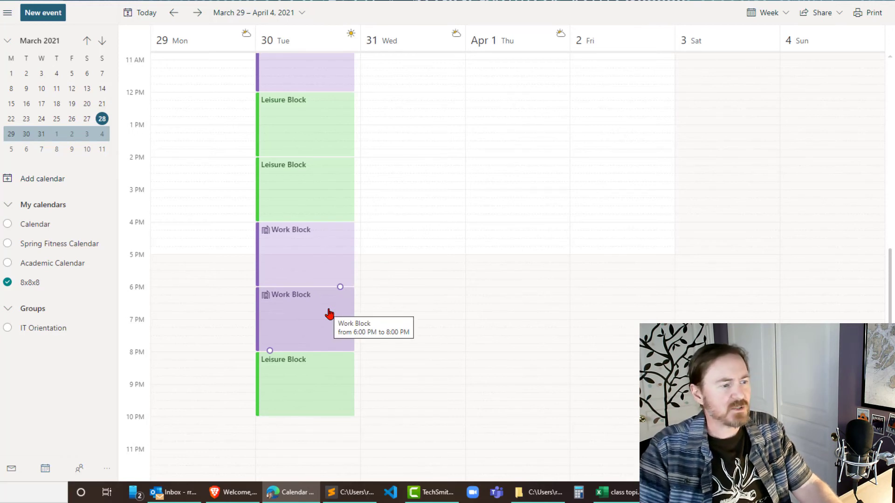
{"action": "left_click", "coordinate": [351, 216]}
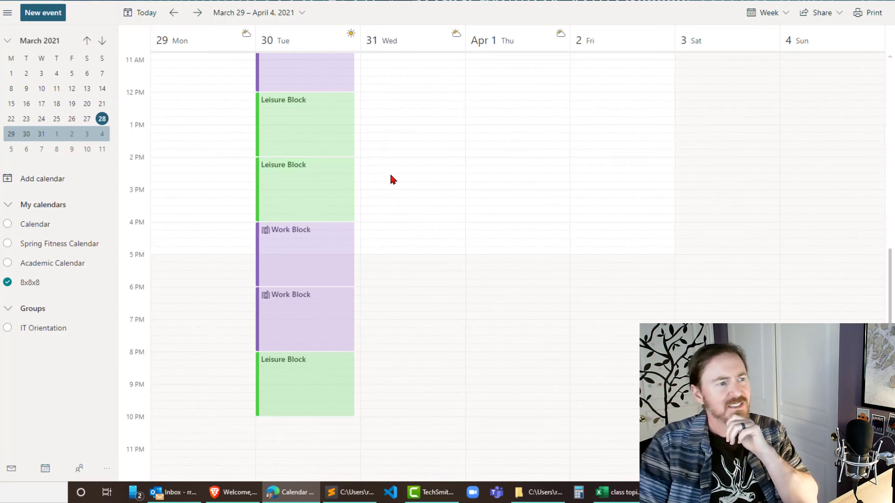
{"action": "scroll", "coordinate": [392, 180], "scroll_direction": "up", "scroll_amount": 5}
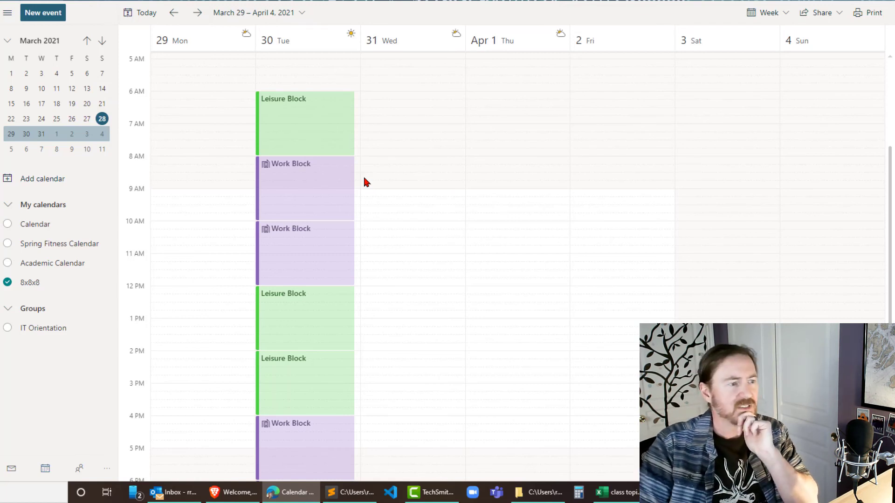
{"action": "left_click", "coordinate": [327, 276]}
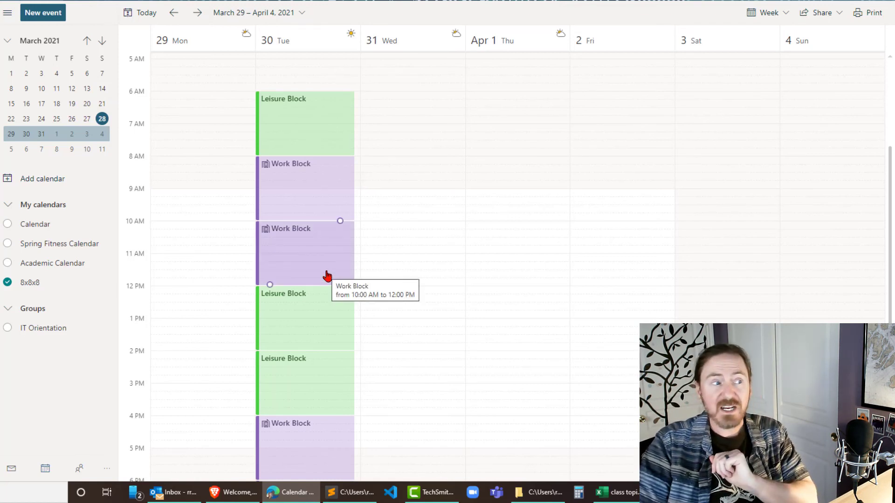